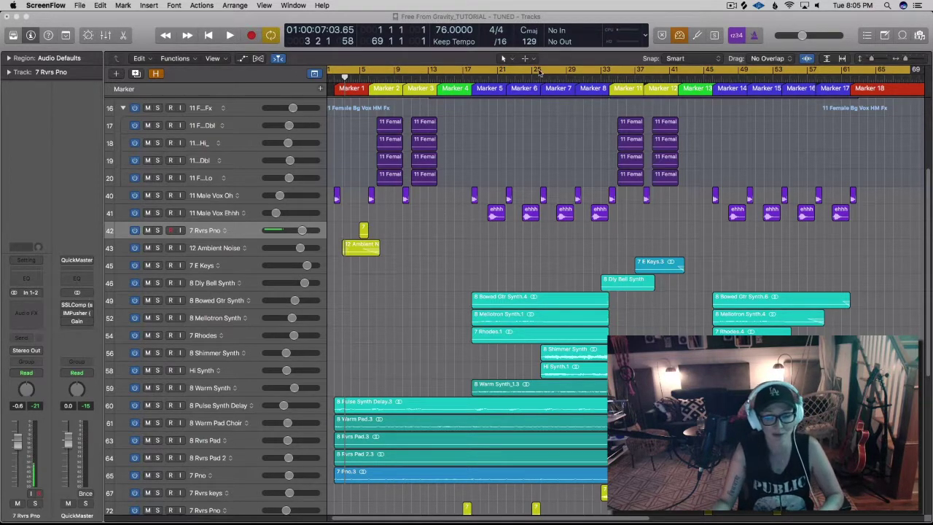
- Keep the Pointer as the primary tool and set the Command-click tool to Scissors
{"action": "left_click", "coordinate": [505, 58]}
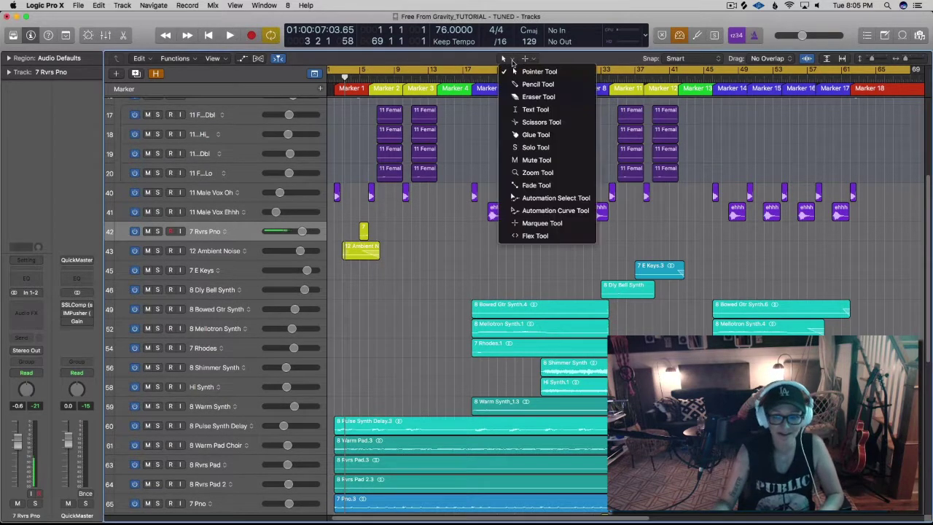
{"action": "left_click", "coordinate": [516, 71]}
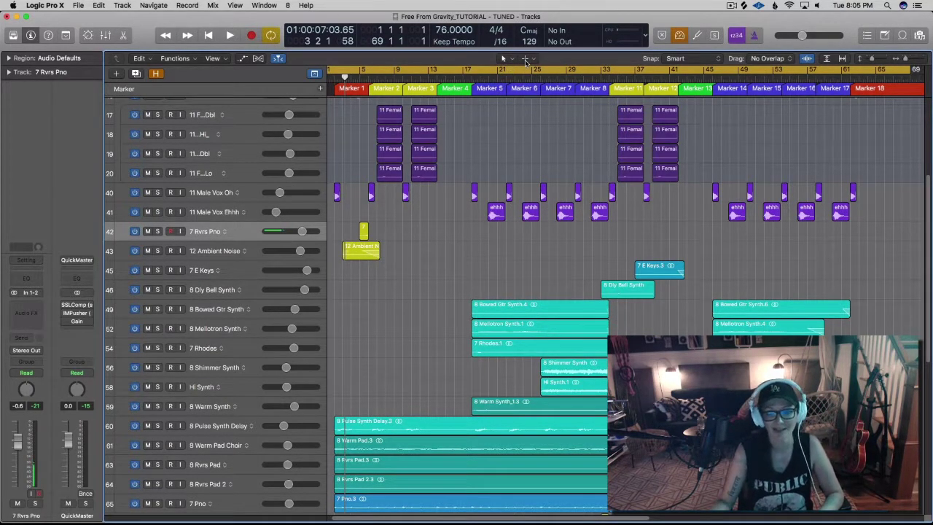
{"action": "left_click", "coordinate": [525, 59]}
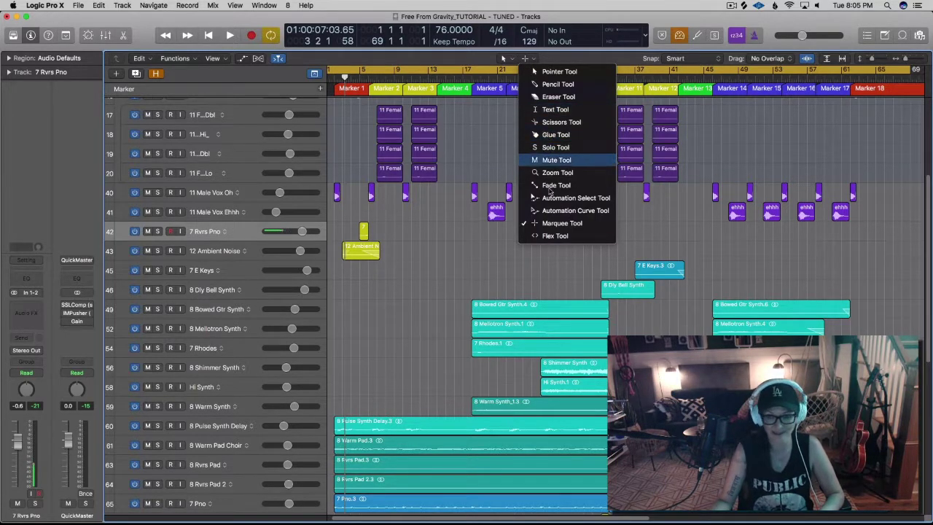
{"action": "left_click", "coordinate": [550, 124]}
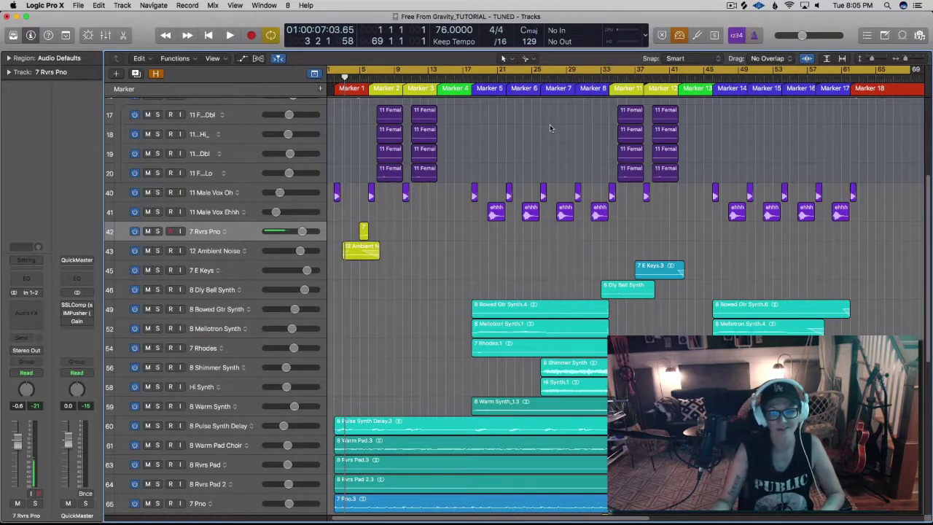
- Split the 12 Ambient Noise region into four pieces at bars 4, 5 and 6
{"action": "key", "text": "super+Right"}
{"action": "key", "text": "super+Right"}
{"action": "key", "text": "super+Right"}
{"action": "key", "text": "super+Right"}
{"action": "key", "text": "super+Right"}
{"action": "key", "text": "super+Right"}
{"action": "key", "text": "super+Right"}
{"action": "scroll", "coordinate": [561, 158], "scroll_direction": "down", "scroll_amount": 2}
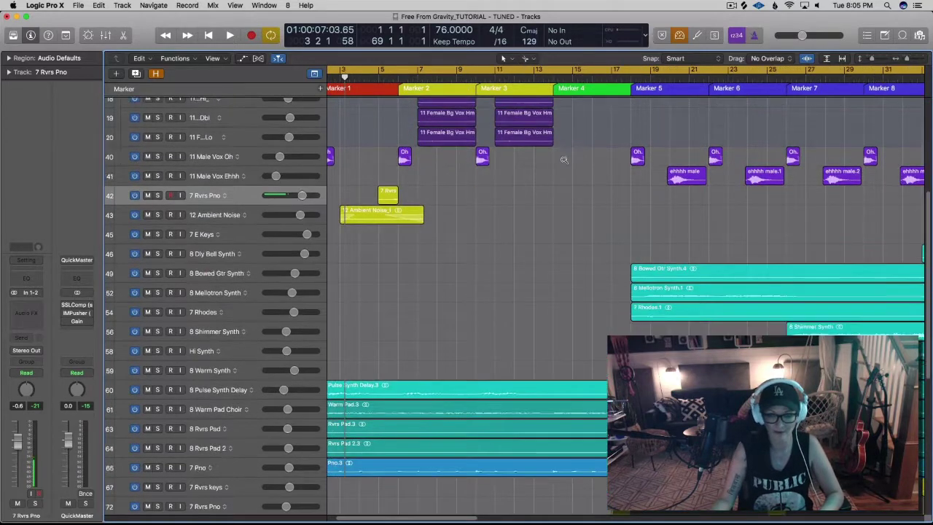
{"action": "key", "text": "super+Up"}
{"action": "scroll", "coordinate": [563, 162], "scroll_direction": "down", "scroll_amount": 4}
{"action": "key", "text": "super+Left"}
{"action": "scroll", "coordinate": [478, 151], "scroll_direction": "up", "scroll_amount": 4}
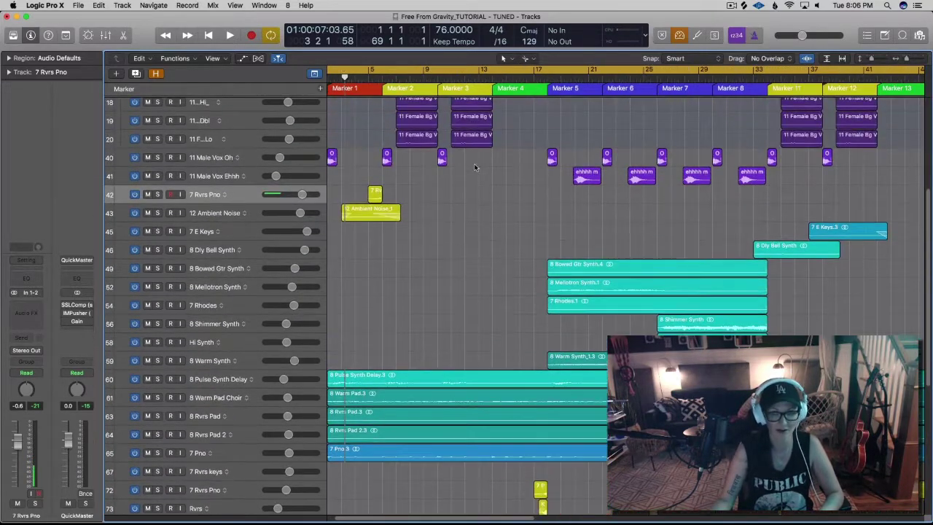
{"action": "left_click", "coordinate": [369, 215], "text": "super"}
{"action": "left_click", "coordinate": [383, 216], "text": "super"}
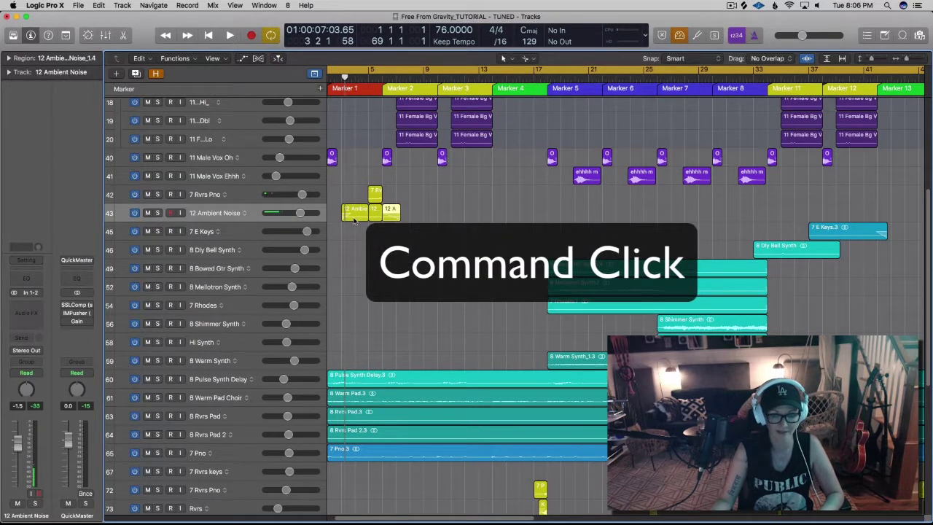
{"action": "left_click", "coordinate": [355, 215], "text": "super"}
- Remove the fade-out from the last piece of the 12 Ambient Noise region
{"action": "scroll", "coordinate": [414, 216], "scroll_direction": "up", "scroll_amount": 3}
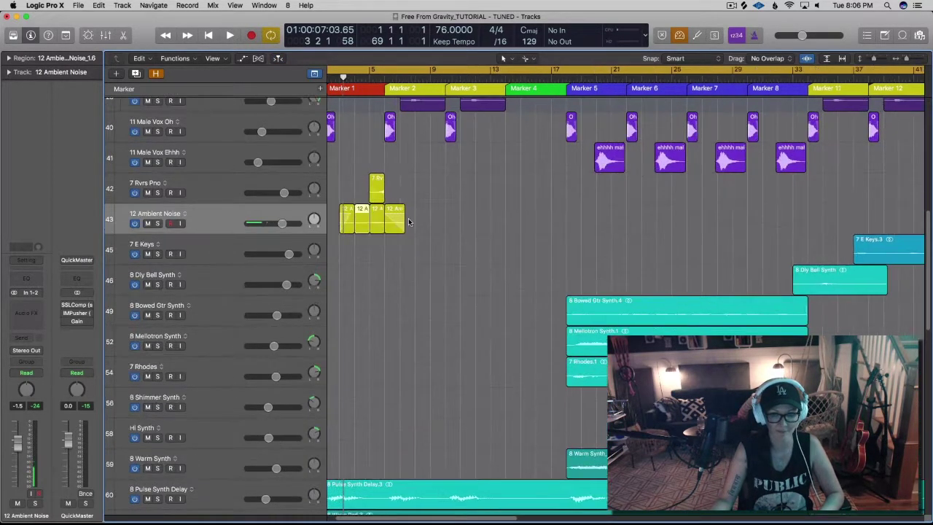
{"action": "right_click", "coordinate": [399, 221]}
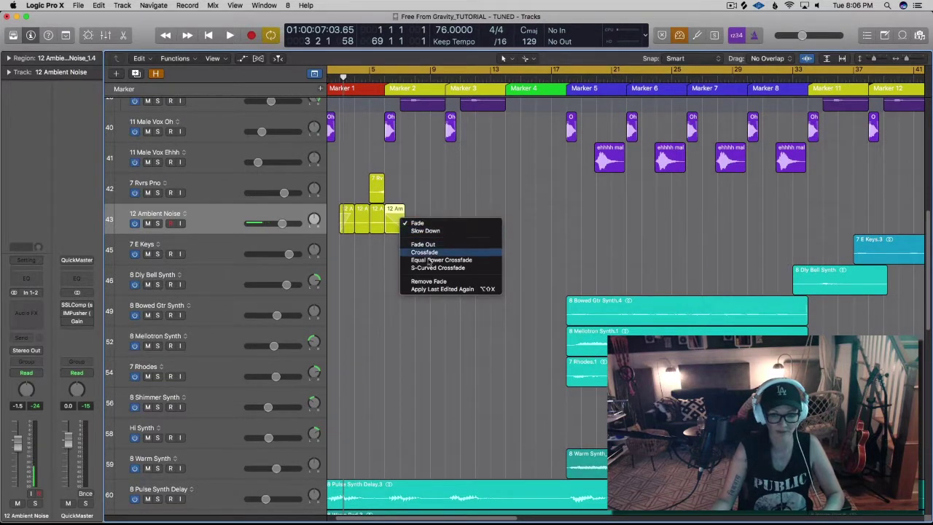
{"action": "left_click", "coordinate": [430, 281]}
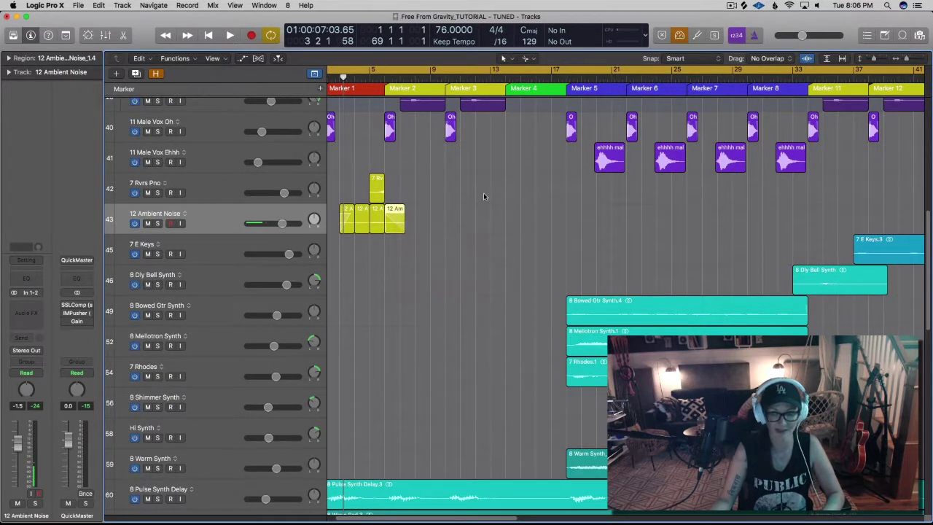
- Set the Command-click tool to Fade and draw a fade-out at the end of the last 12 Ambient Noise piece
{"action": "left_click", "coordinate": [530, 60]}
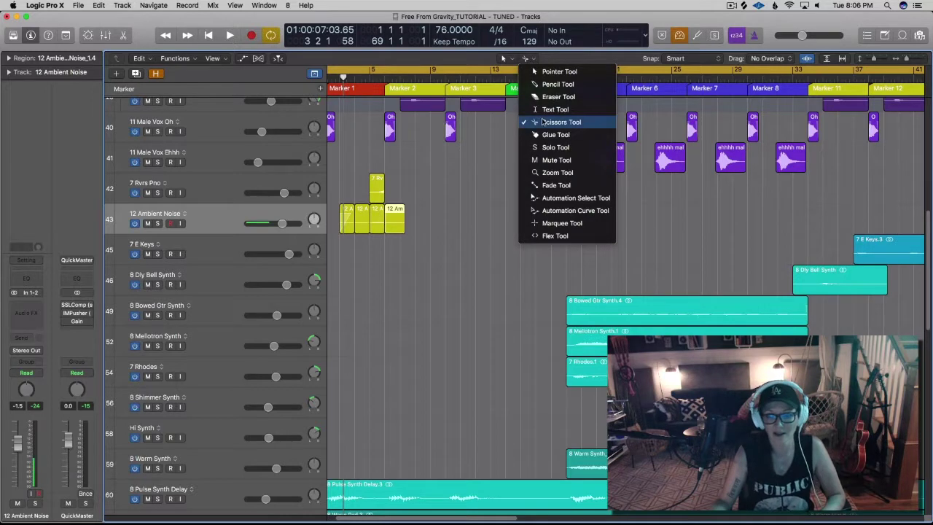
{"action": "left_click", "coordinate": [546, 185]}
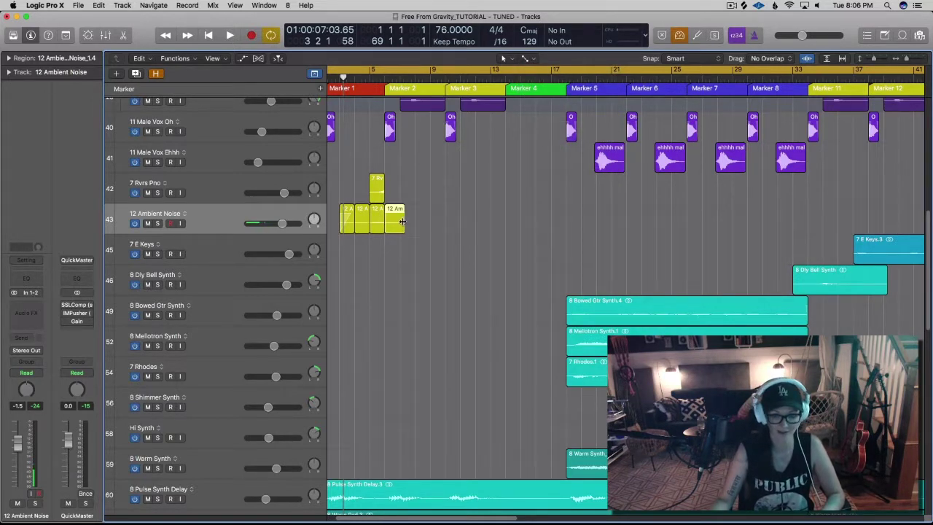
{"action": "left_click_drag", "start_coordinate": [397, 220], "coordinate": [397, 220]}
{"action": "key", "text": "super+Right"}
{"action": "key", "text": "super+Right"}
{"action": "key", "text": "super+Right"}
{"action": "key", "text": "super+Right"}
{"action": "key", "text": "super+Up"}
{"action": "key", "text": "super+Up"}
{"action": "key", "text": "super+Left"}
{"action": "key", "text": "super+Left"}
{"action": "key", "text": "super+Left"}
{"action": "key", "text": "super+Left"}
{"action": "key", "text": "super+Left"}
{"action": "key", "text": "super+Left"}
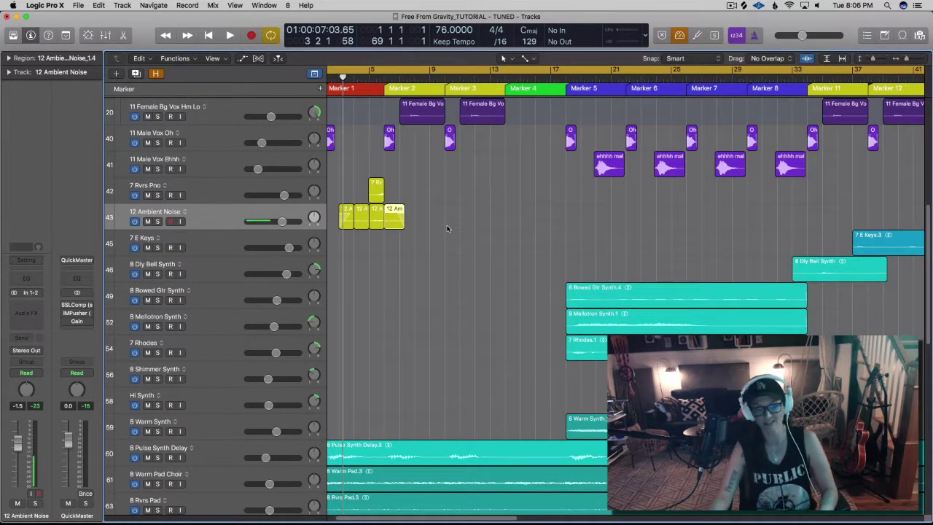
- Change the Command-click tool to the Marquee Tool
{"action": "scroll", "coordinate": [447, 229], "scroll_direction": "up", "scroll_amount": 5}
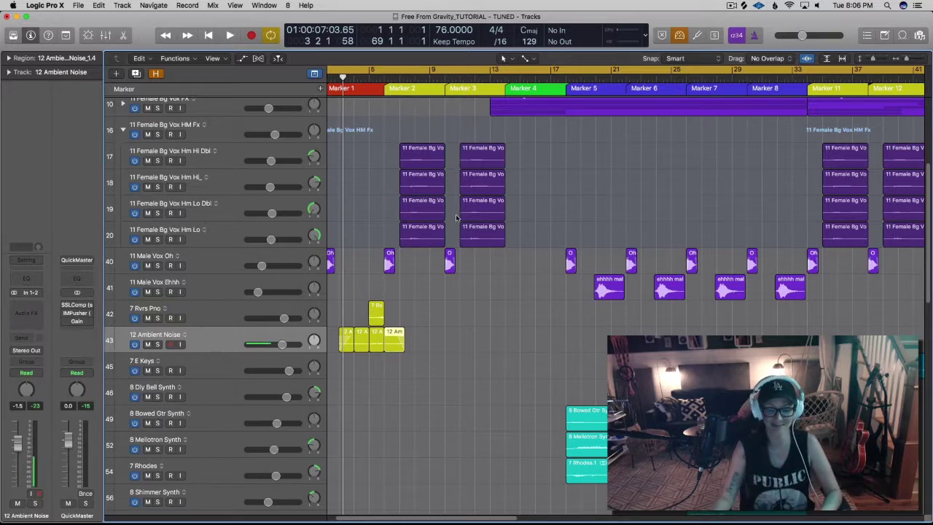
{"action": "key", "text": "super+Up"}
{"action": "key", "text": "super+Up"}
{"action": "left_click", "coordinate": [526, 58]}
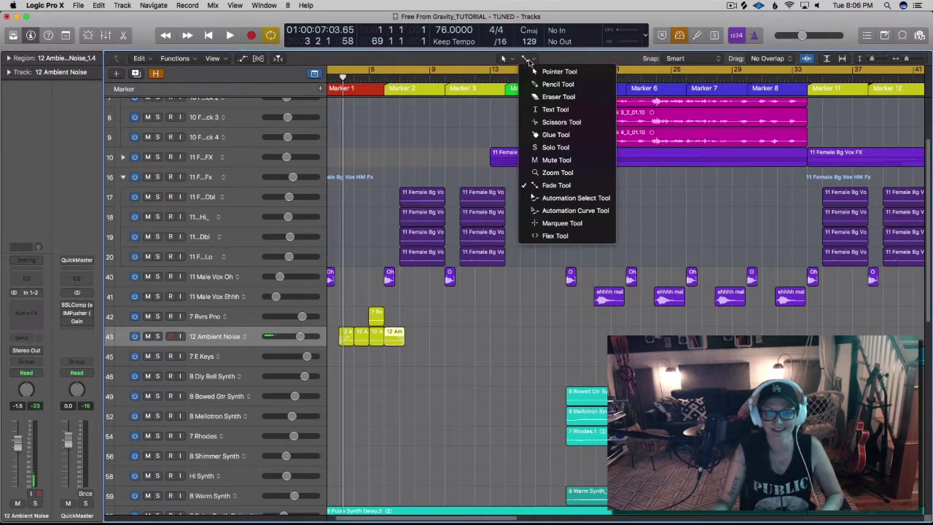
{"action": "left_click", "coordinate": [565, 230]}
{"action": "key", "text": "super+Up"}
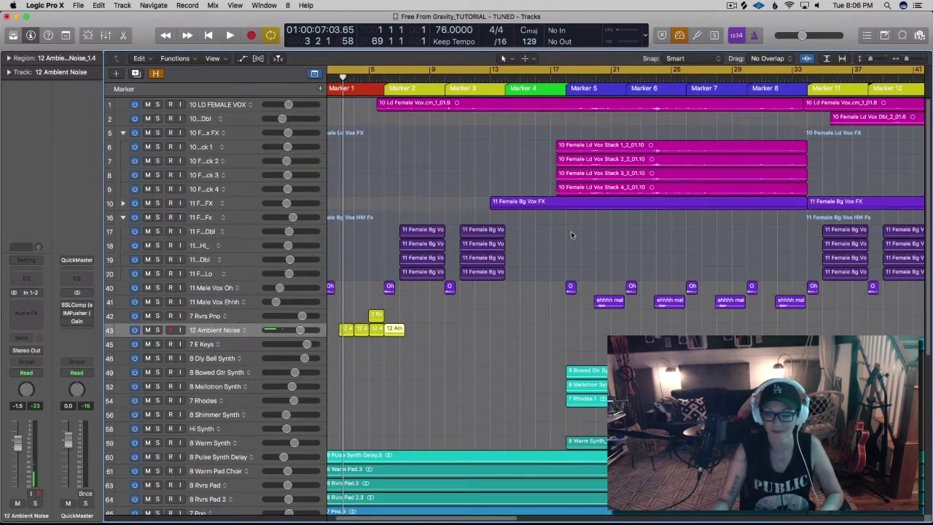
- Marquee-select the ends of the 8 Mellotron Synth and 7 Rhodes regions from about bar 28 to Marker 11 and delete them
{"action": "key", "text": "super+Down"}
{"action": "key", "text": "super+Down"}
{"action": "key", "text": "super+Down"}
{"action": "key", "text": "super+Down"}
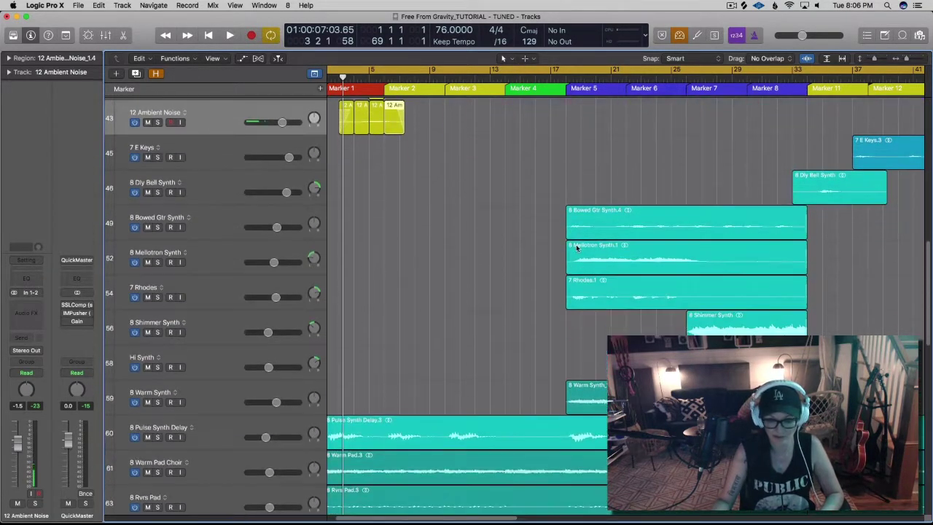
{"action": "scroll", "coordinate": [575, 244], "scroll_direction": "down", "scroll_amount": 2}
{"action": "scroll", "coordinate": [600, 241], "scroll_direction": "right", "scroll_amount": 10}
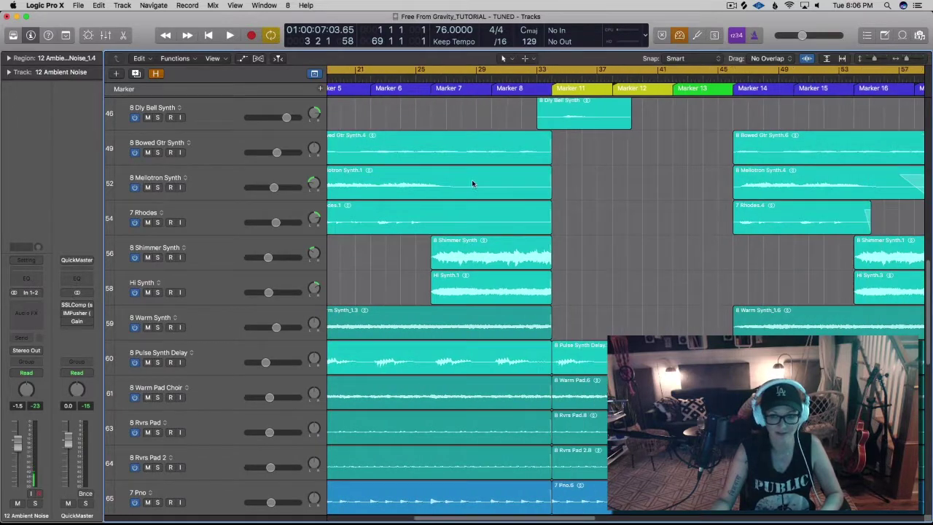
{"action": "left_click_drag", "start_coordinate": [462, 176], "coordinate": [572, 205]}
{"action": "key", "text": "Delete"}
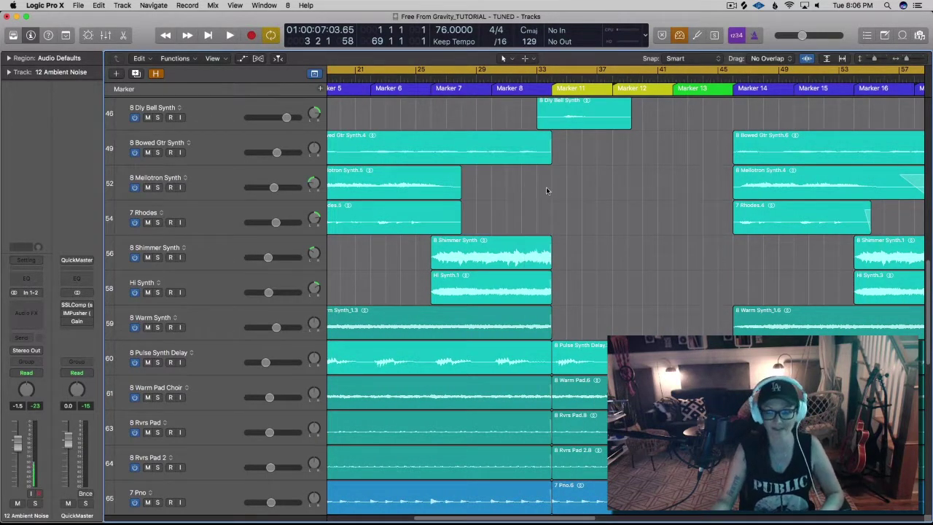
- Show track automation and raise the 8 Pulse Synth Delay volume to about +0.8 dB across a marquee section starting at Marker 2
{"action": "key", "text": "super+Down"}
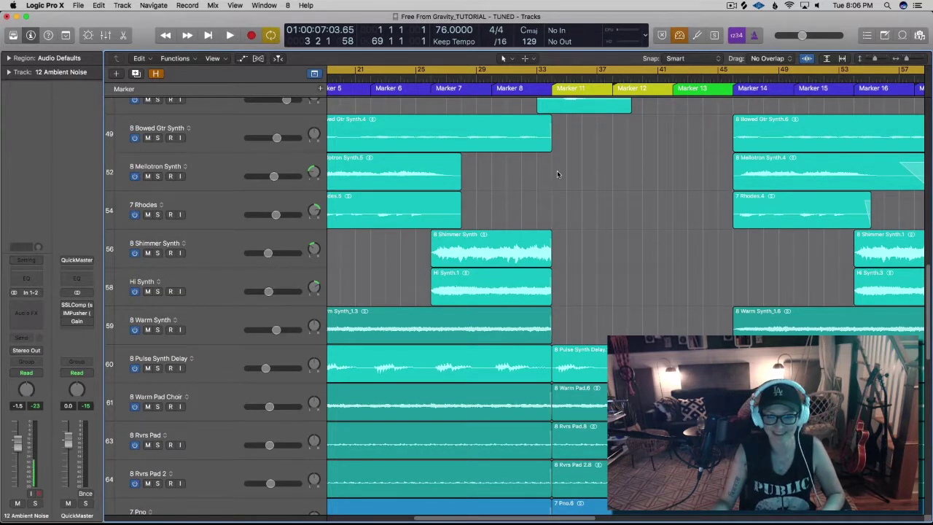
{"action": "scroll", "coordinate": [581, 214], "scroll_direction": "down", "scroll_amount": 4}
{"action": "key", "text": "super+Left"}
{"action": "key", "text": "super+Left"}
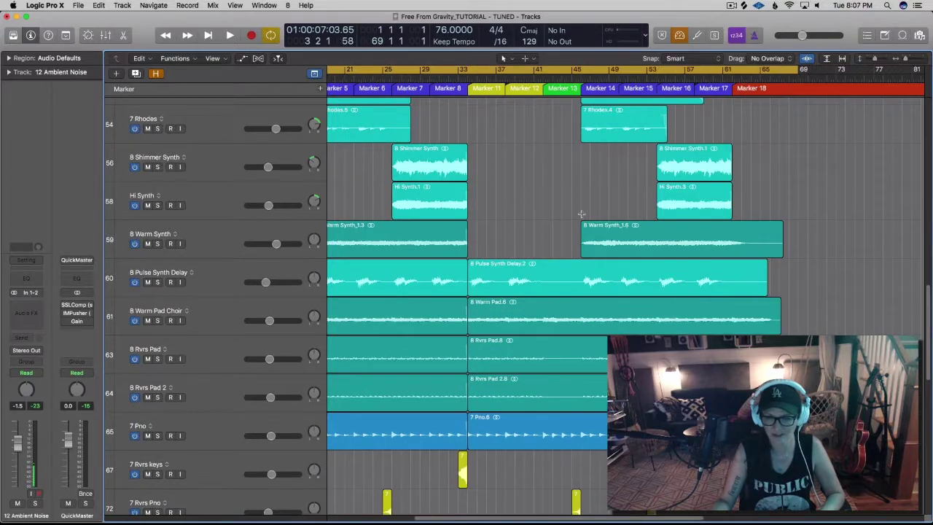
{"action": "scroll", "coordinate": [580, 215], "scroll_direction": "left", "scroll_amount": 5}
{"action": "key", "text": "a"}
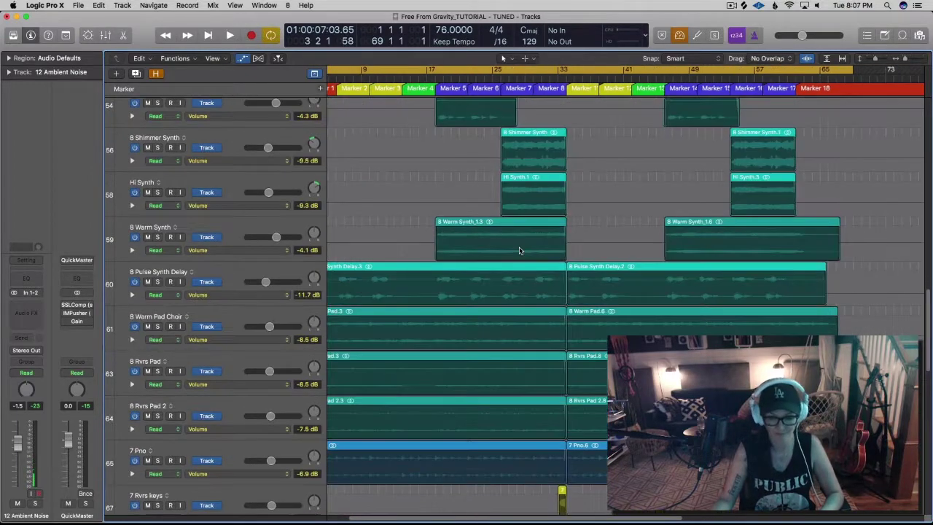
{"action": "key", "text": "a"}
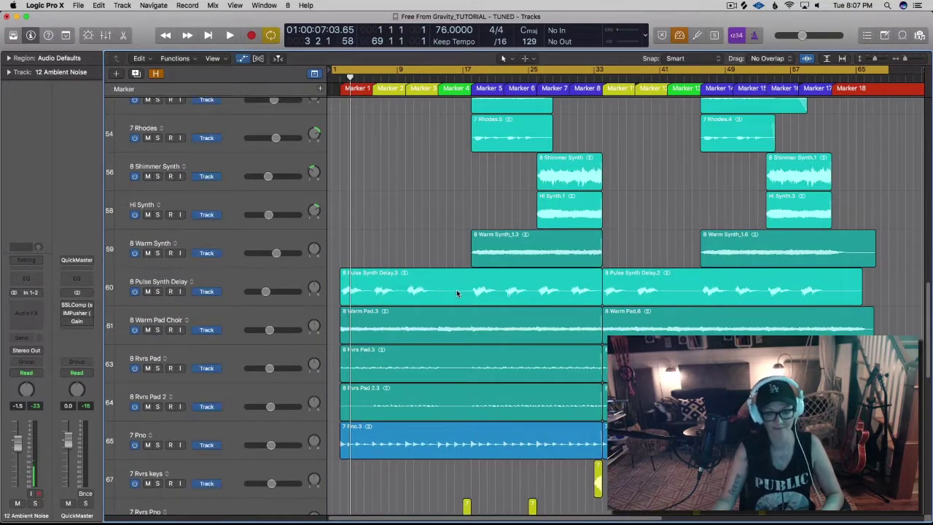
{"action": "key", "text": "a"}
{"action": "left_click", "coordinate": [386, 288]}
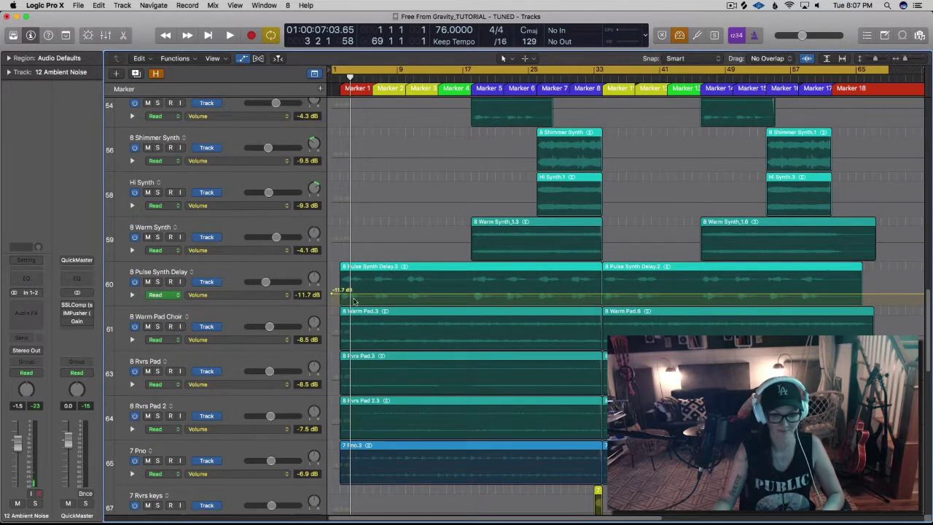
{"action": "mouse_move", "coordinate": [372, 277]}
{"action": "left_mouse_down"}
{"action": "mouse_move", "coordinate": [397, 294]}
{"action": "mouse_move", "coordinate": [388, 281]}
{"action": "left_mouse_up"}
{"action": "left_click", "coordinate": [388, 294]}
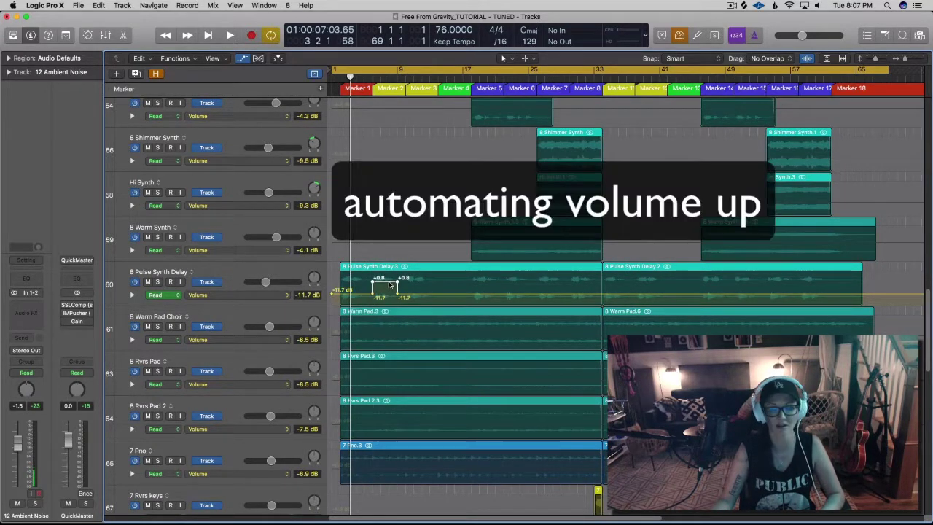
- Automate the 8 Pulse Synth Delay volume to +2.0 dB from Marker 5 into Marker 6 with a brief dip between, and hide automation
{"action": "left_click_drag", "start_coordinate": [472, 285], "coordinate": [509, 292]}
{"action": "left_click", "coordinate": [511, 294]}
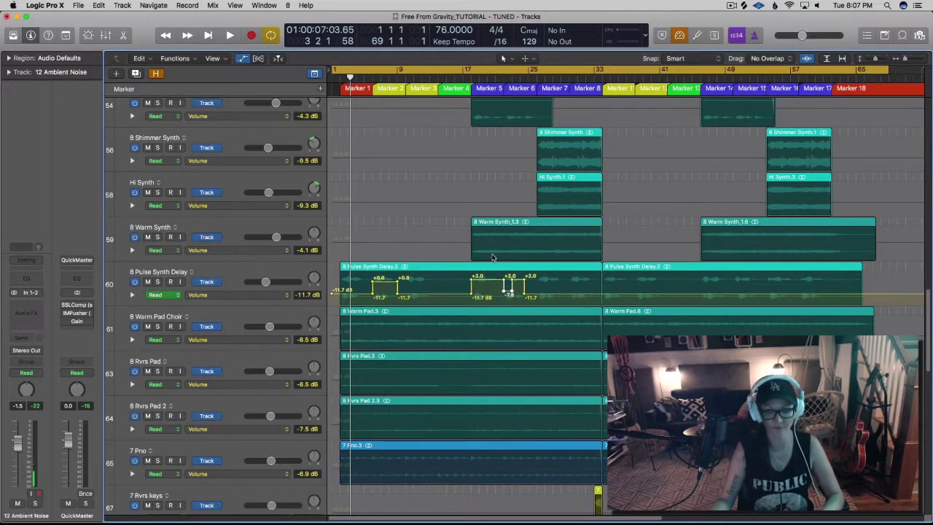
{"action": "key", "text": "a"}
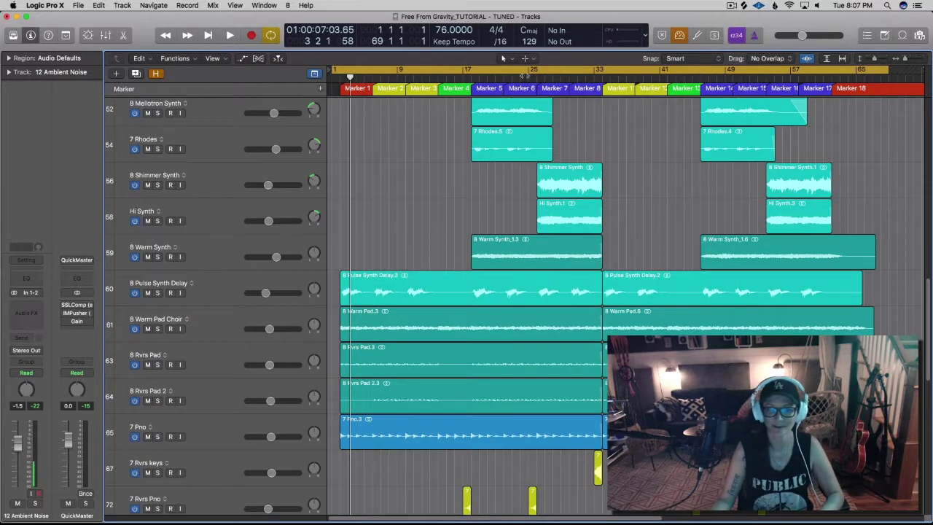
- Switch the Command-click tool to the Pointer and view the list of tool shortcuts
{"action": "left_click", "coordinate": [525, 60]}
{"action": "left_click", "coordinate": [528, 71]}
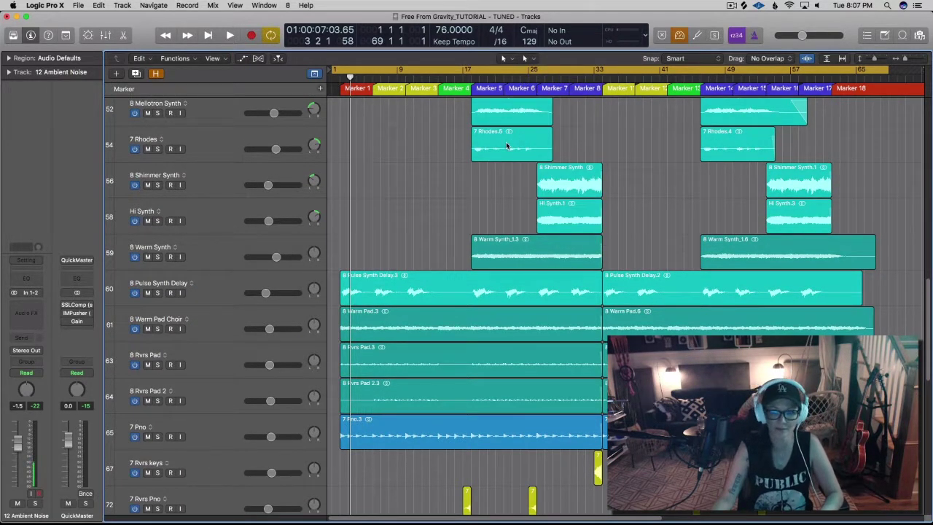
{"action": "key", "text": "super+Up"}
{"action": "scroll", "coordinate": [507, 171], "scroll_direction": "up", "scroll_amount": 1}
{"action": "key", "text": "t"}
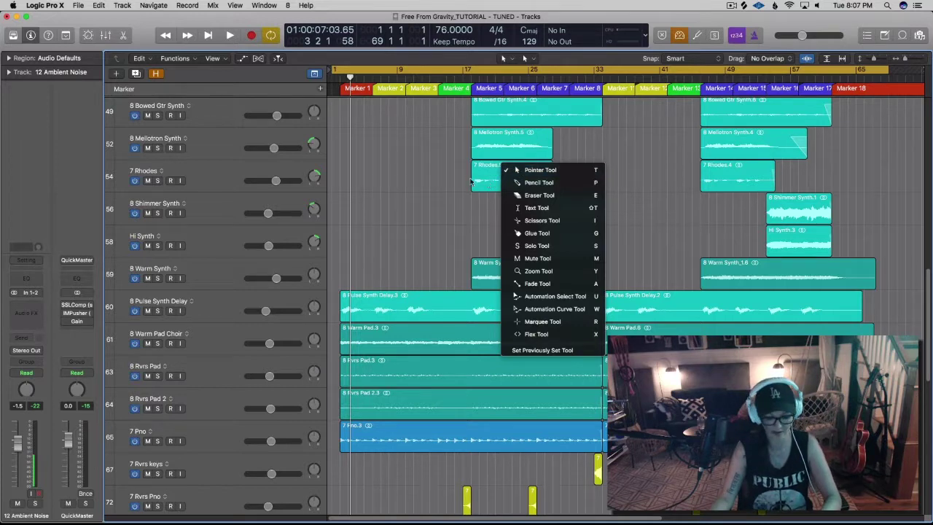
{"action": "key", "text": "Escape"}
{"action": "key", "text": "super+Down"}
{"action": "scroll", "coordinate": [463, 146], "scroll_direction": "up", "scroll_amount": 3}
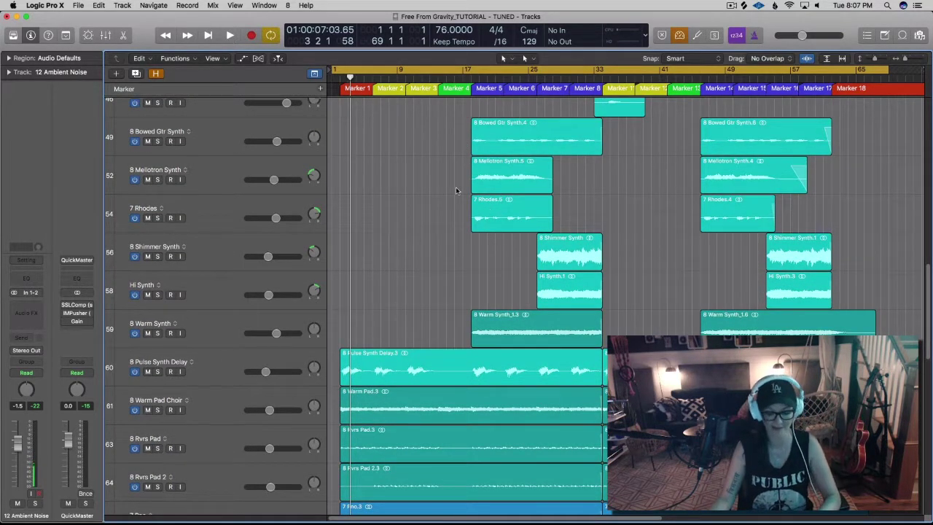
- Use the Fade Tool to add fade-ins to the 8 Bowed Gtr, 8 Mellotron and 7 Rhodes regions at Marker 5, and restore the Pointer
{"action": "left_click", "coordinate": [524, 59]}
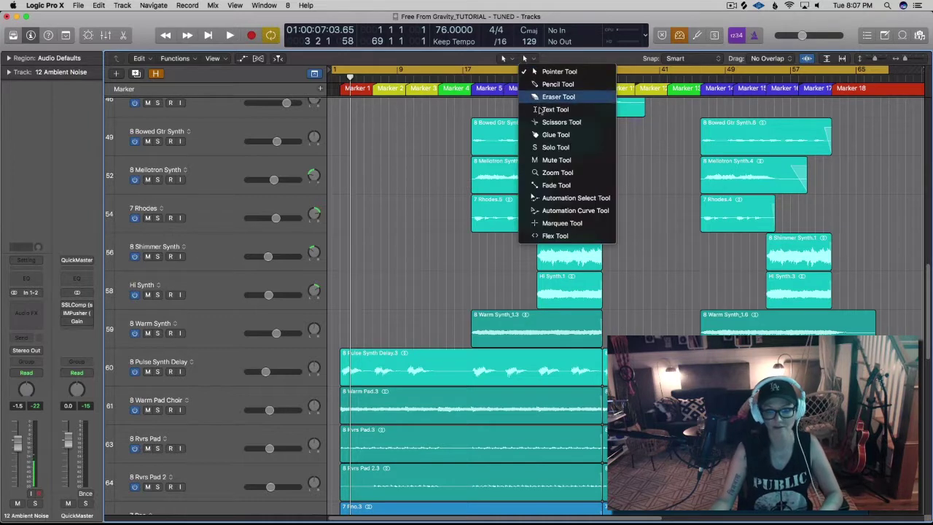
{"action": "left_click", "coordinate": [556, 185]}
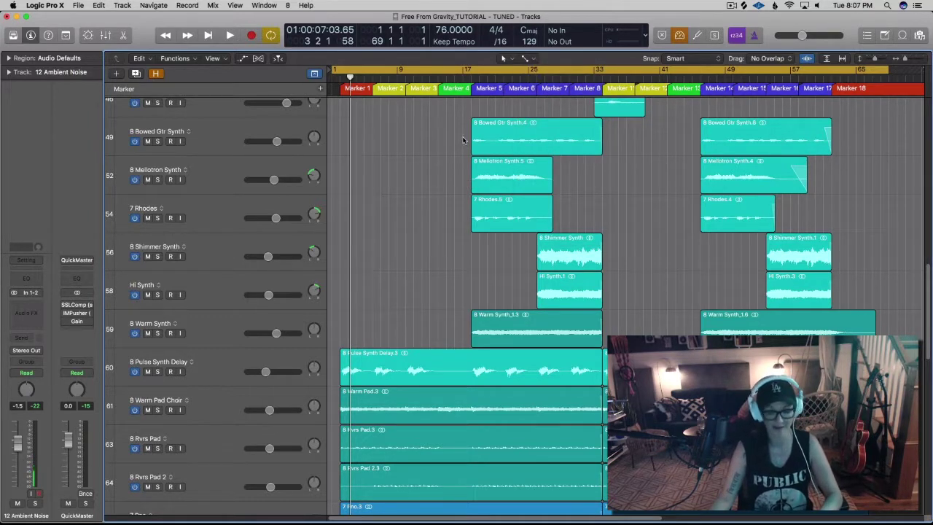
{"action": "key", "text": "t"}
{"action": "key", "text": "Escape"}
{"action": "key", "text": "t"}
{"action": "key", "text": "u"}
{"action": "left_click_drag", "start_coordinate": [464, 155], "coordinate": [485, 220]}
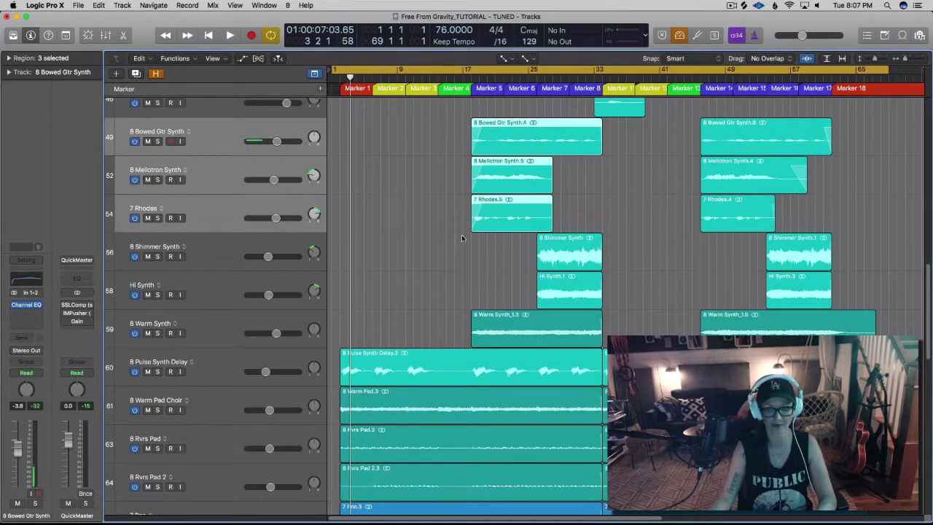
{"action": "key", "text": "t"}
{"action": "key", "text": "t"}
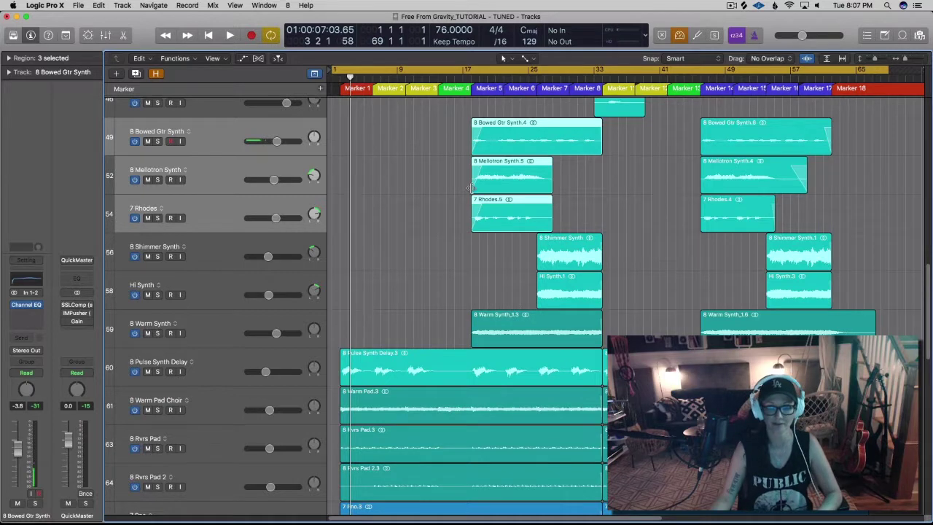
{"action": "scroll", "coordinate": [468, 190], "scroll_direction": "down", "scroll_amount": 2}
{"action": "scroll", "coordinate": [492, 199], "scroll_direction": "down", "scroll_amount": 1}
{"action": "scroll", "coordinate": [668, 190], "scroll_direction": "down", "scroll_amount": 1}
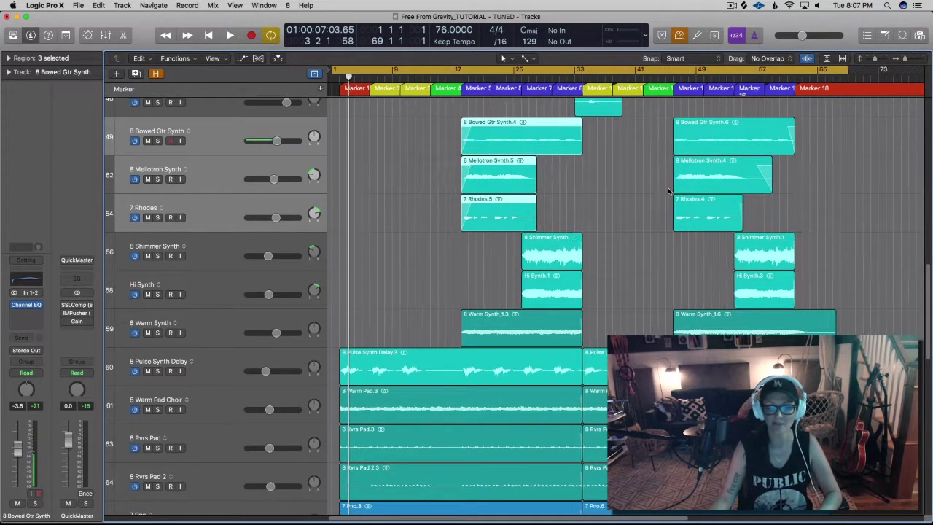
- Use the Fade Tool to add fade-outs to the 8 Rvrs Pad.8, 8 Rvrs Pad 2.8 and 7 Pno.6 regions, and restore the Pointer
{"action": "scroll", "coordinate": [668, 189], "scroll_direction": "down", "scroll_amount": 3}
{"action": "scroll", "coordinate": [669, 188], "scroll_direction": "down", "scroll_amount": 1}
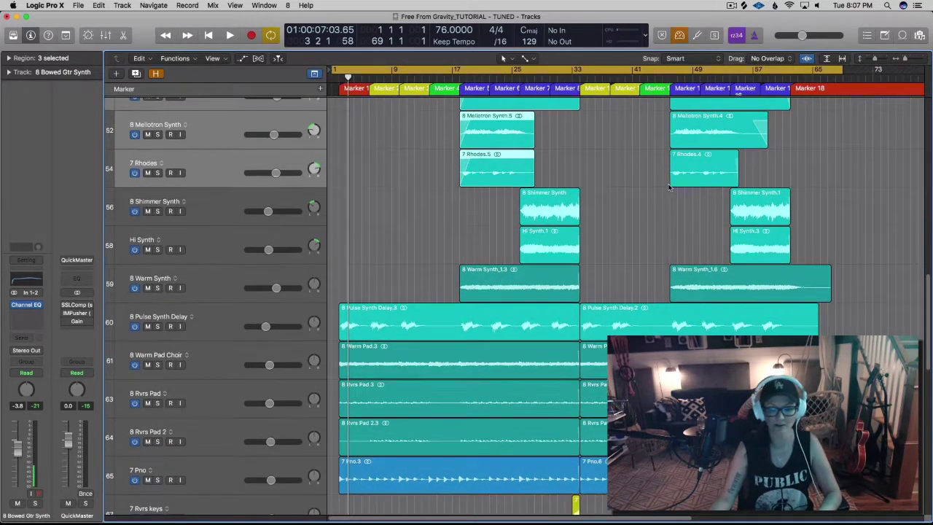
{"action": "scroll", "coordinate": [671, 190], "scroll_direction": "down", "scroll_amount": 5}
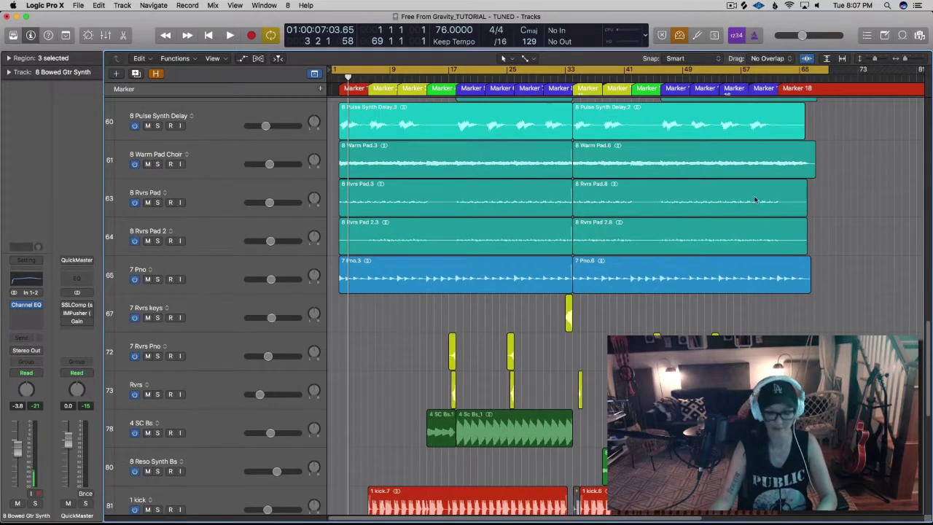
{"action": "left_click_drag", "start_coordinate": [823, 190], "coordinate": [802, 281]}
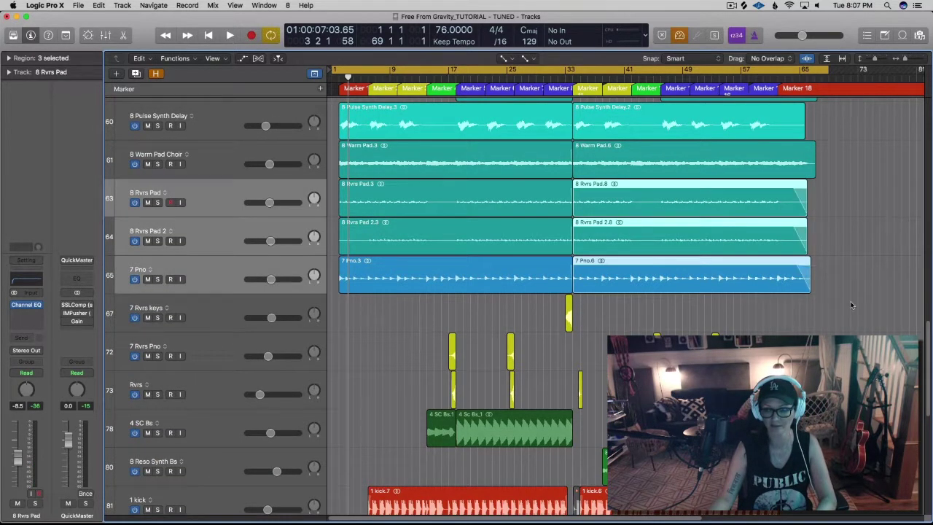
{"action": "key", "text": "t"}
{"action": "left_click", "coordinate": [849, 303]}
- Set the Command-click tool to the Pointer Tool
{"action": "key", "text": "super+Left"}
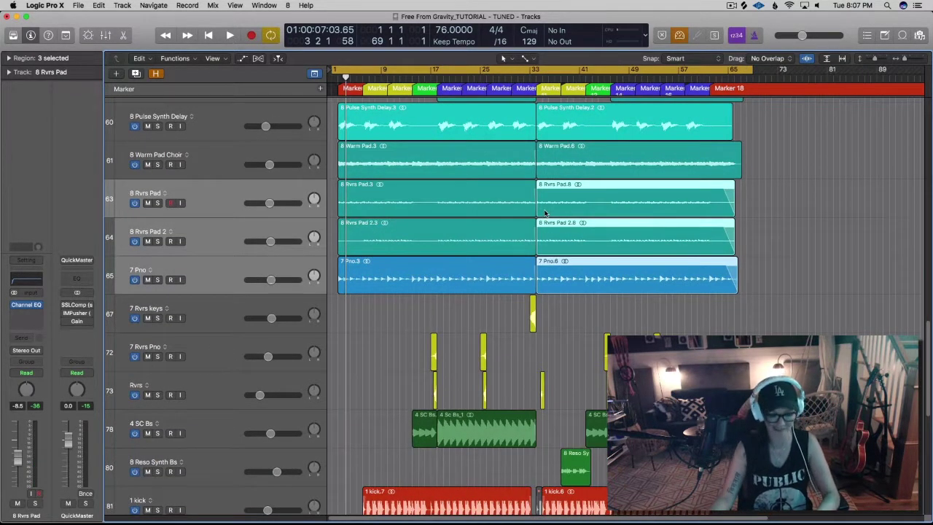
{"action": "key", "text": "super+Up"}
{"action": "key", "text": "super+Up"}
{"action": "key", "text": "super+Up"}
{"action": "key", "text": "super+Up"}
{"action": "scroll", "coordinate": [589, 208], "scroll_direction": "up", "scroll_amount": 3}
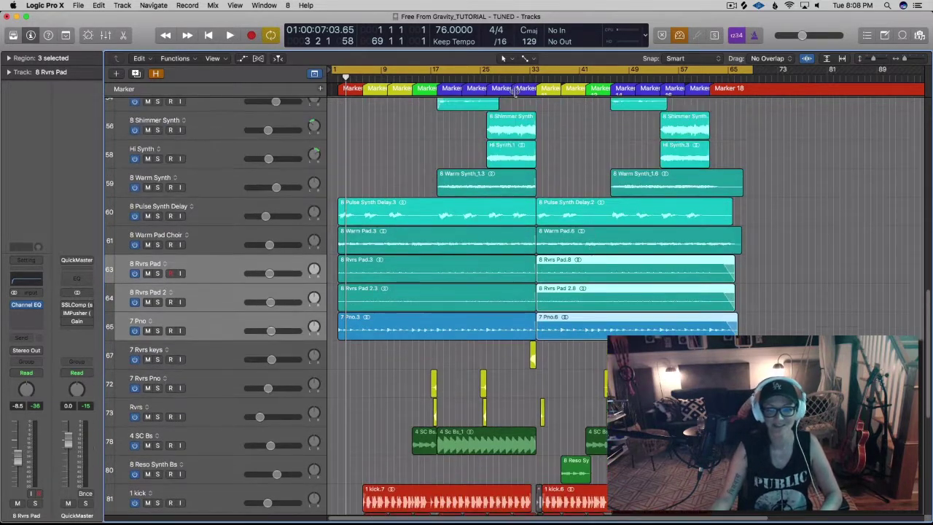
{"action": "left_click", "coordinate": [525, 59]}
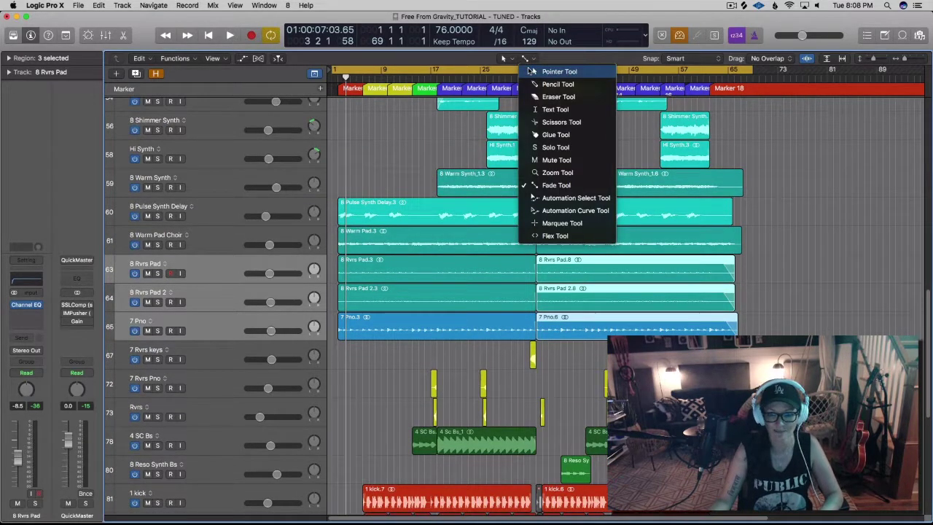
{"action": "left_click", "coordinate": [530, 72]}
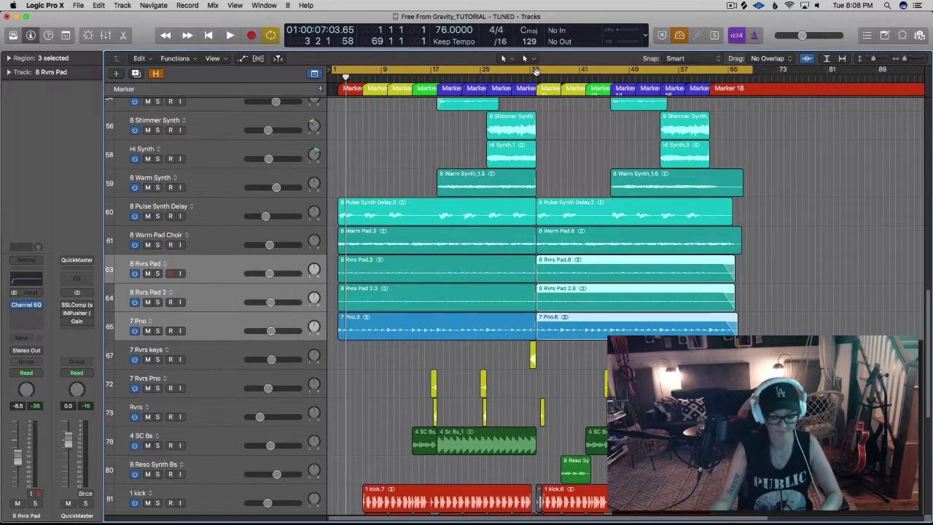
- Use the Mute Tool to mute the 8 Pulse Synth Delay.3 and 7 Pno.6 regions
{"action": "key", "text": "t"}
{"action": "key", "text": "m"}
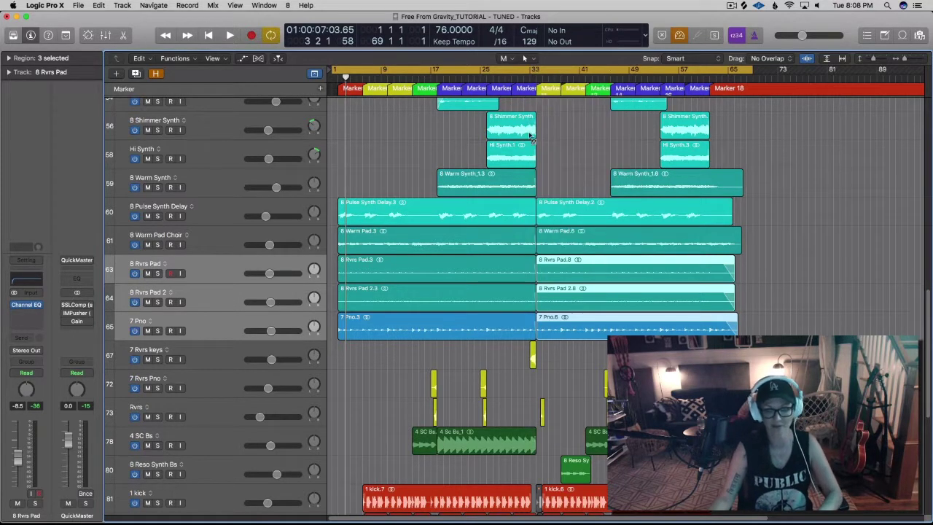
{"action": "left_click", "coordinate": [500, 216]}
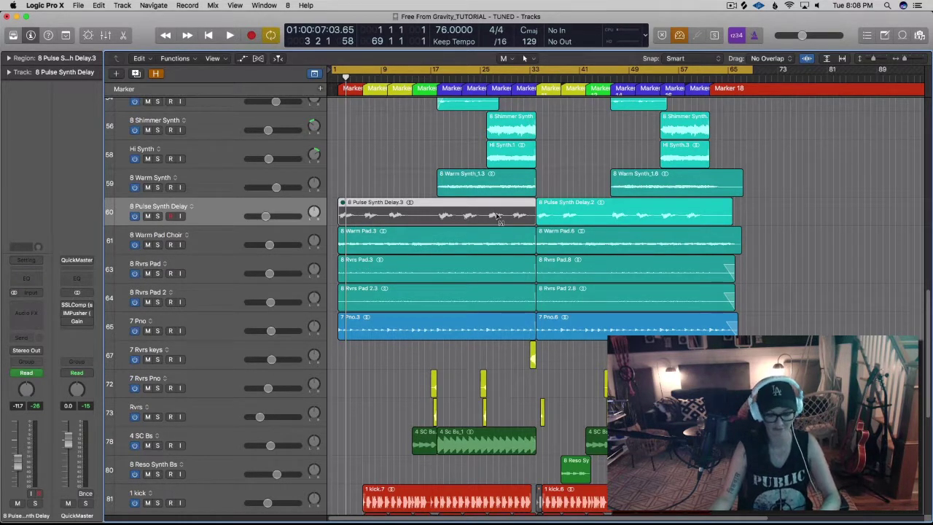
{"action": "key", "text": "t"}
{"action": "key", "text": "t"}
{"action": "key", "text": "t"}
{"action": "key", "text": "m"}
{"action": "left_click", "coordinate": [577, 334]}
{"action": "key", "text": "t"}
{"action": "key", "text": "Escape"}
- Try the Solo Tool on the 8 Rvrs Pad.3 region, and restore the Pointer as the primary tool
{"action": "key", "text": "t"}
{"action": "key", "text": "s"}
{"action": "left_click", "coordinate": [492, 280]}
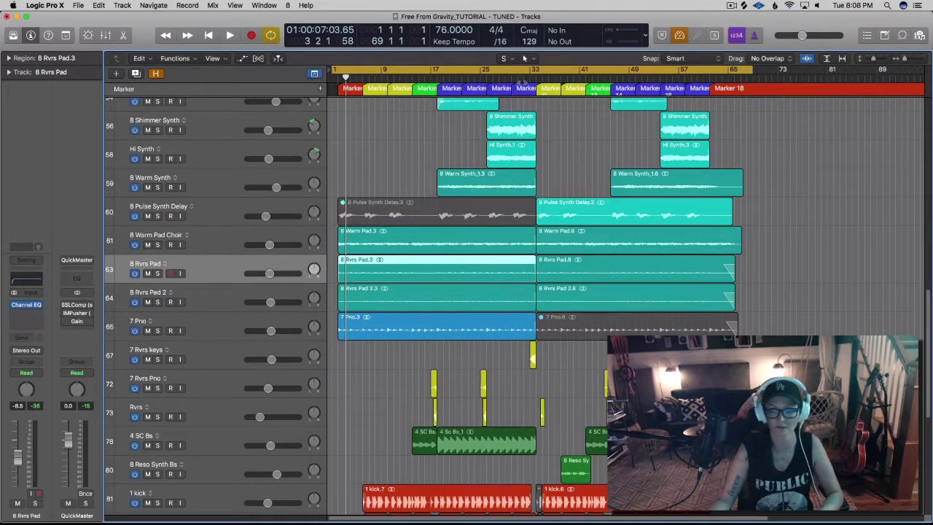
{"action": "left_click", "coordinate": [509, 61]}
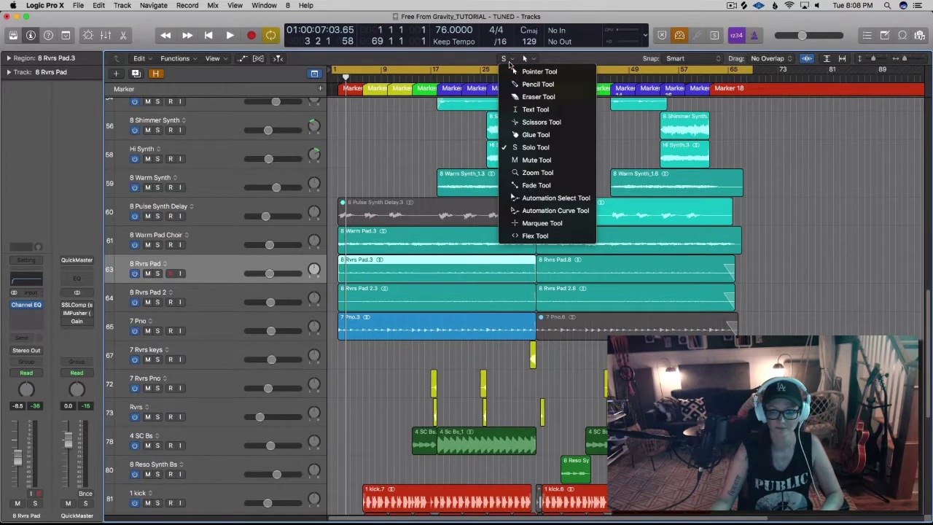
{"action": "key", "text": "t"}
- Solo the 8 Rvrs Pad track and clear its solo
{"action": "key", "text": "s"}
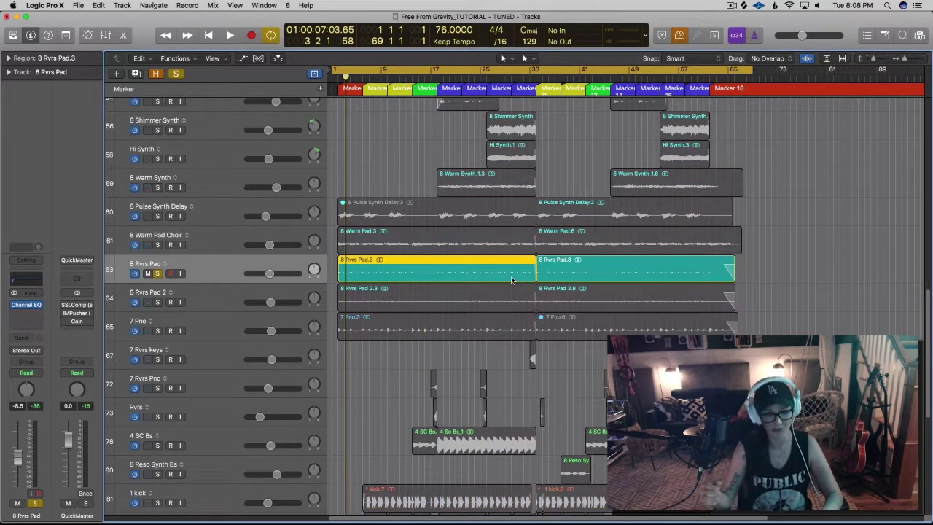
{"action": "key", "text": "s"}
{"action": "key", "text": "super+Down"}
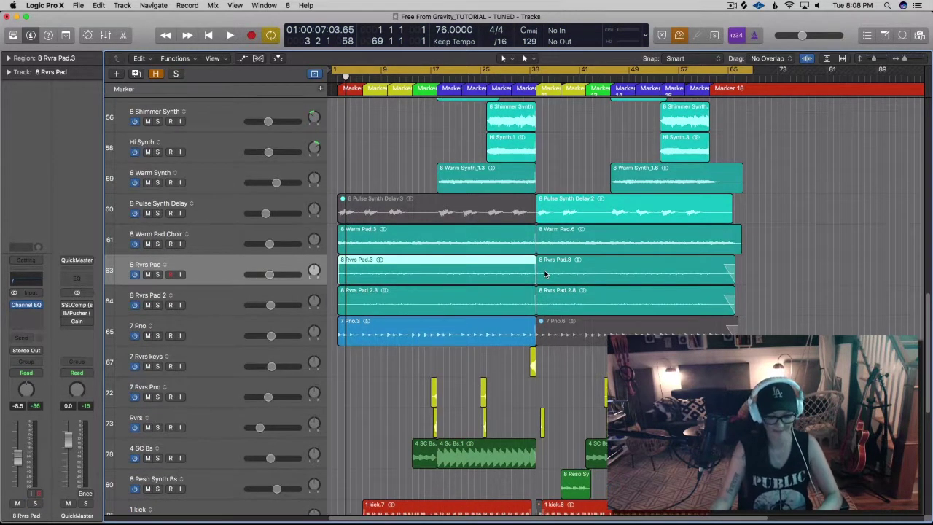
{"action": "key", "text": "t"}
{"action": "key", "text": "t"}
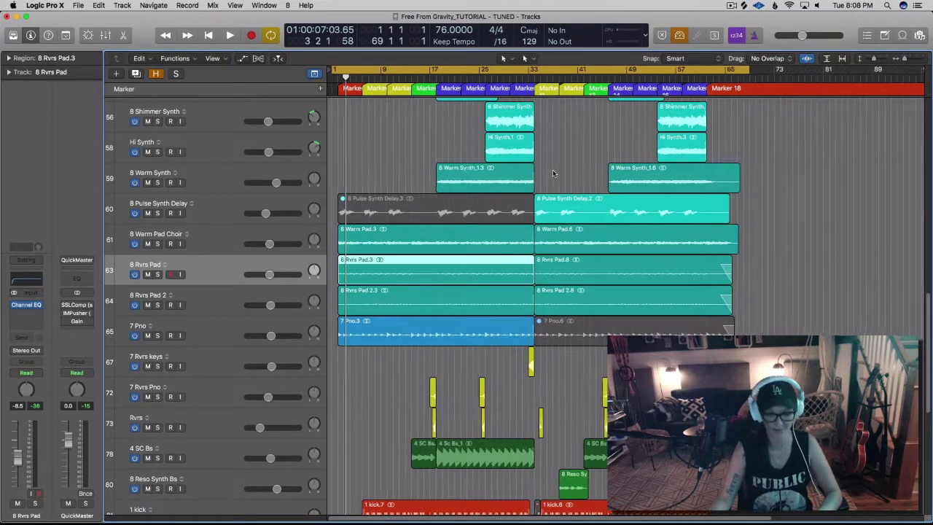
{"action": "key", "text": "super+Left"}
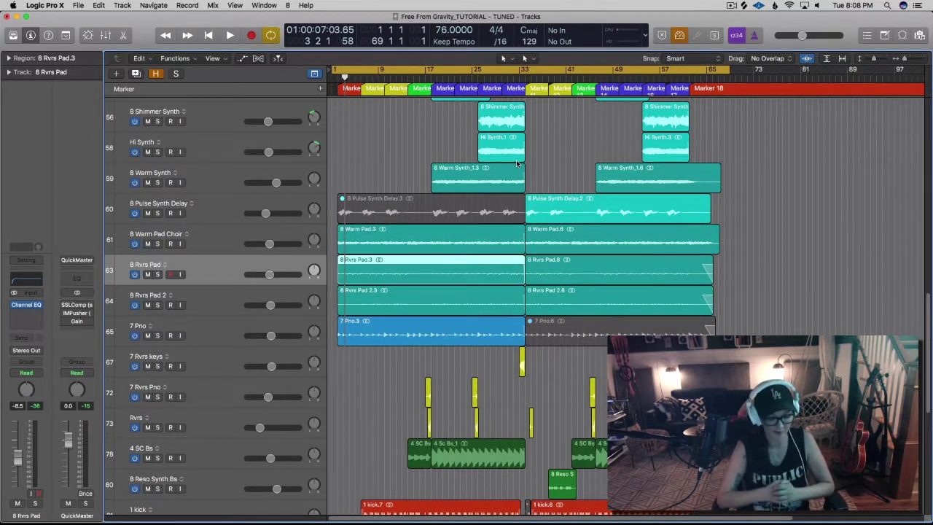
- Create three new audio tracks below the 8 Rvrs Pad track
{"action": "left_click", "coordinate": [118, 75]}
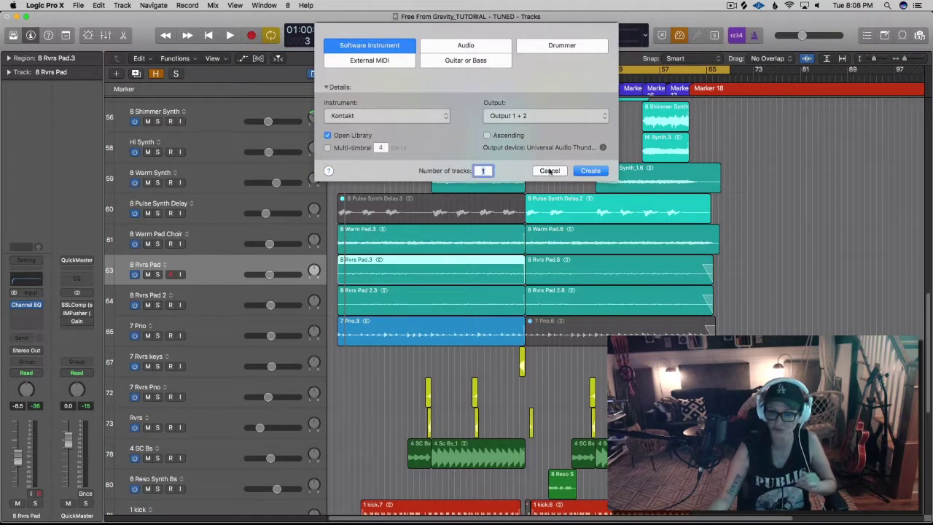
{"action": "left_click", "coordinate": [549, 153]}
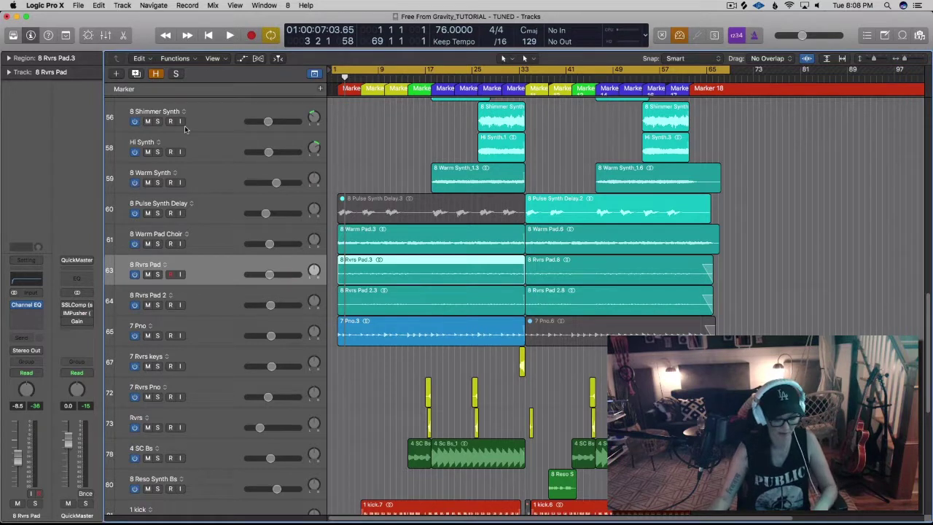
{"action": "key", "text": "alt+super+n"}
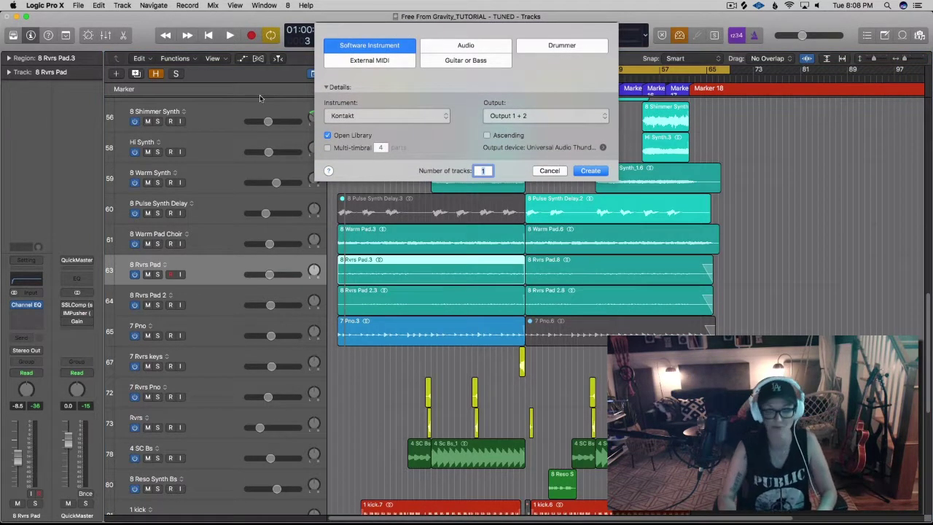
{"action": "key", "text": "Right"}
{"action": "key", "text": "Right"}
{"action": "key", "text": "Right"}
{"action": "key", "text": "Left"}
{"action": "key", "text": "Left"}
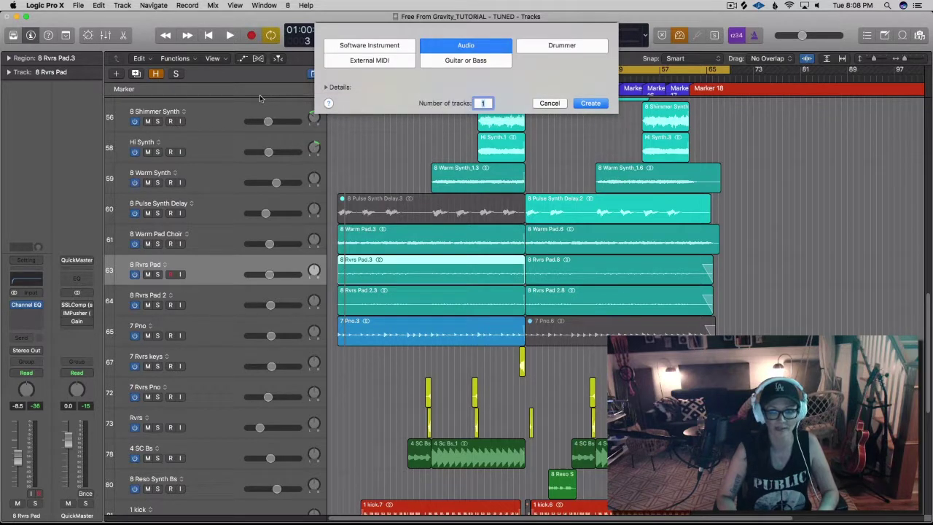
{"action": "key", "text": "super+d"}
{"action": "key", "text": "Left"}
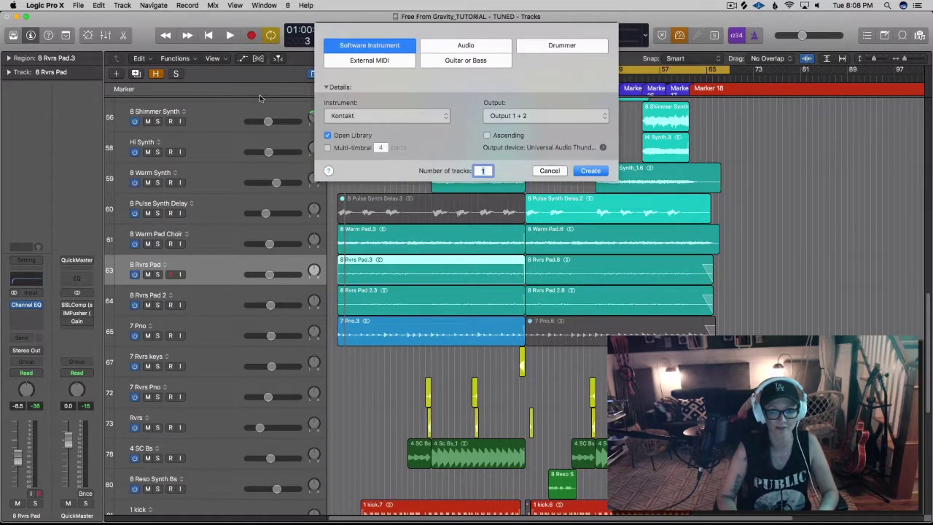
{"action": "key", "text": "Right"}
{"action": "type", "text": "3"}
{"action": "key", "text": "Return"}
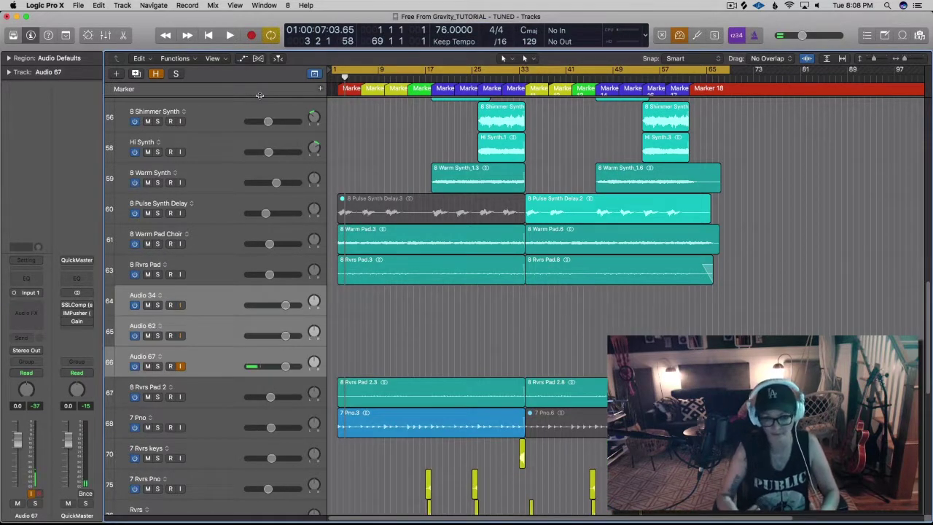
- Turn off input monitoring on the Audio 67 track, and add two new tracks with its duplicate settings below it
{"action": "left_click", "coordinate": [180, 365]}
{"action": "left_click", "coordinate": [194, 349]}
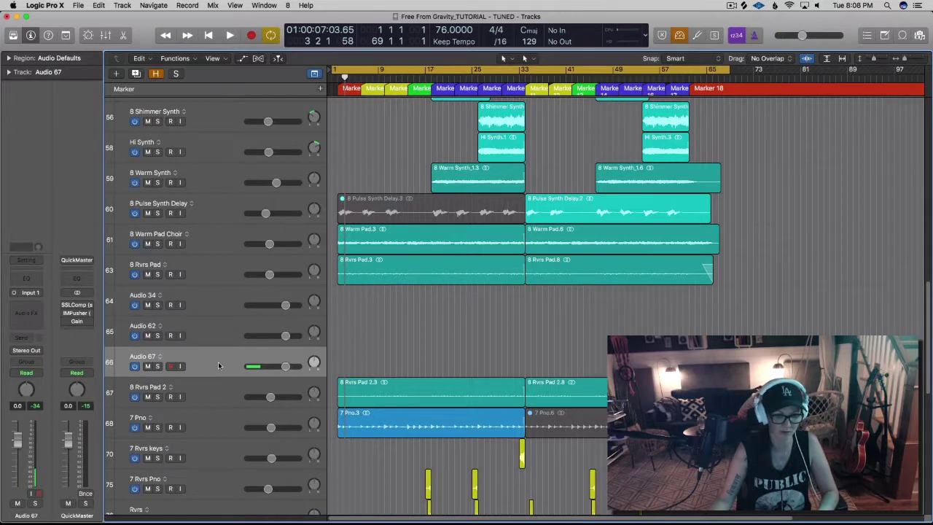
{"action": "key", "text": "super+Down"}
{"action": "scroll", "coordinate": [233, 364], "scroll_direction": "down", "scroll_amount": 2}
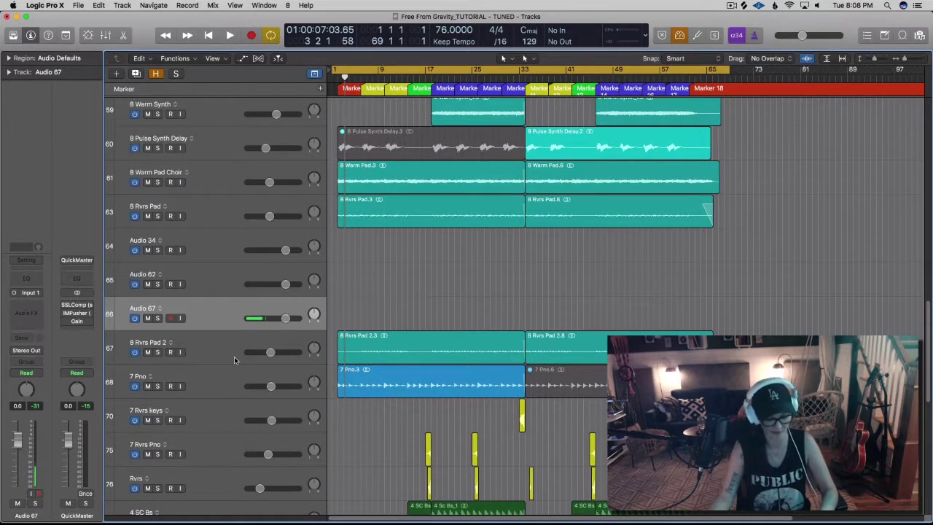
{"action": "key", "text": "super+d"}
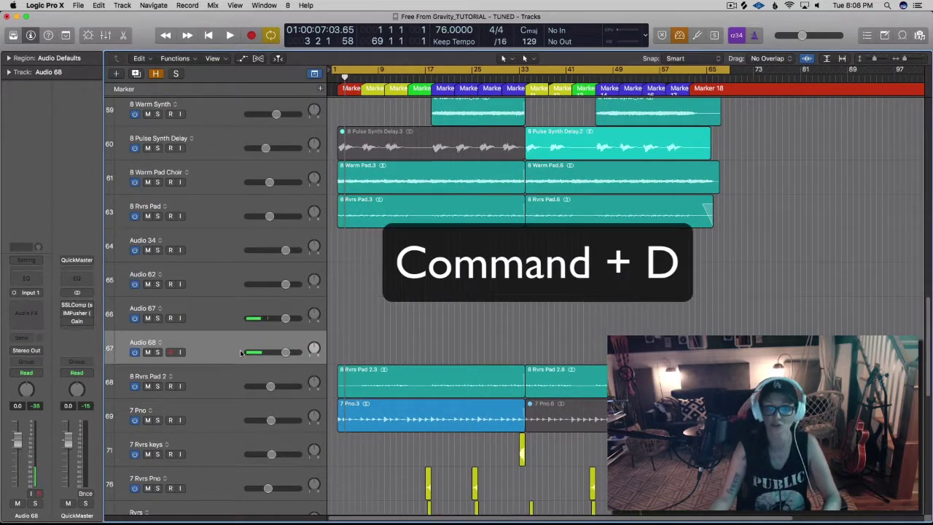
{"action": "left_click", "coordinate": [210, 322]}
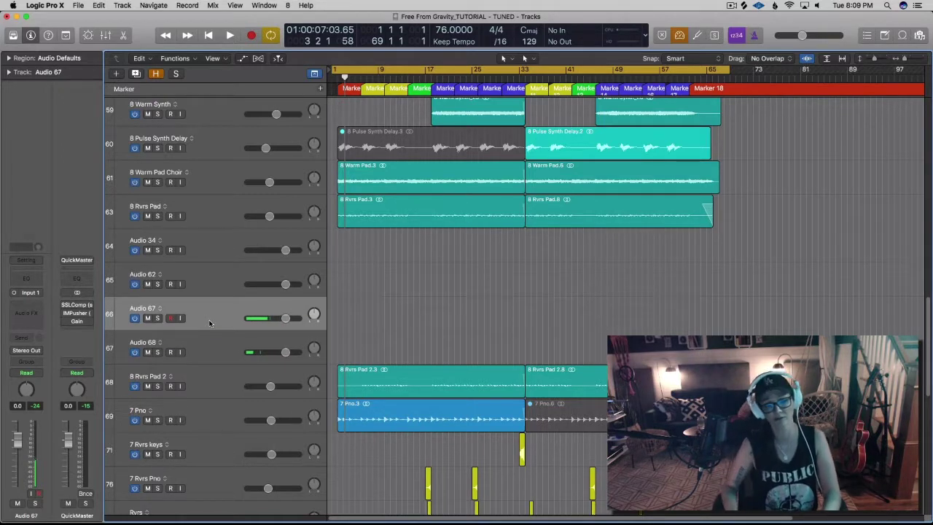
{"action": "key", "text": "super+d"}
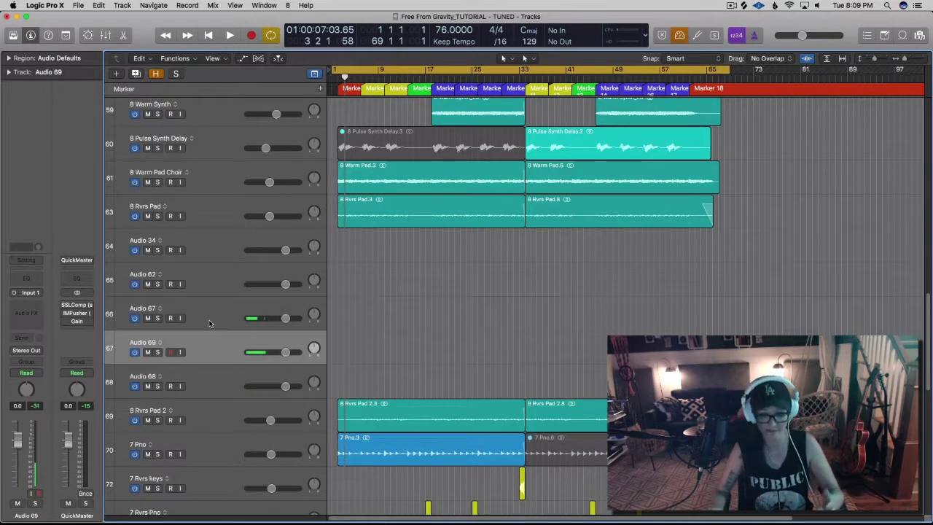
- Add a new track with duplicate settings of the 1 kick track below it
{"action": "scroll", "coordinate": [214, 322], "scroll_direction": "down", "scroll_amount": 10}
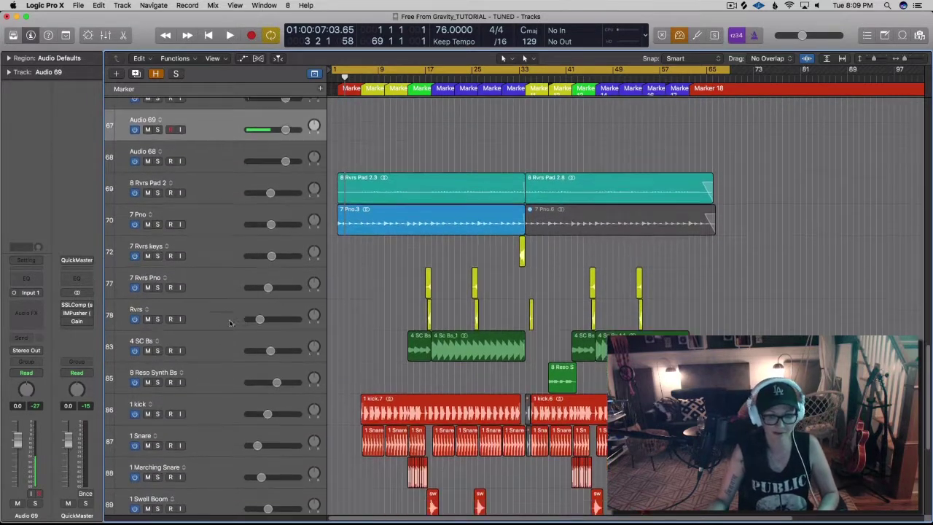
{"action": "left_click", "coordinate": [219, 322]}
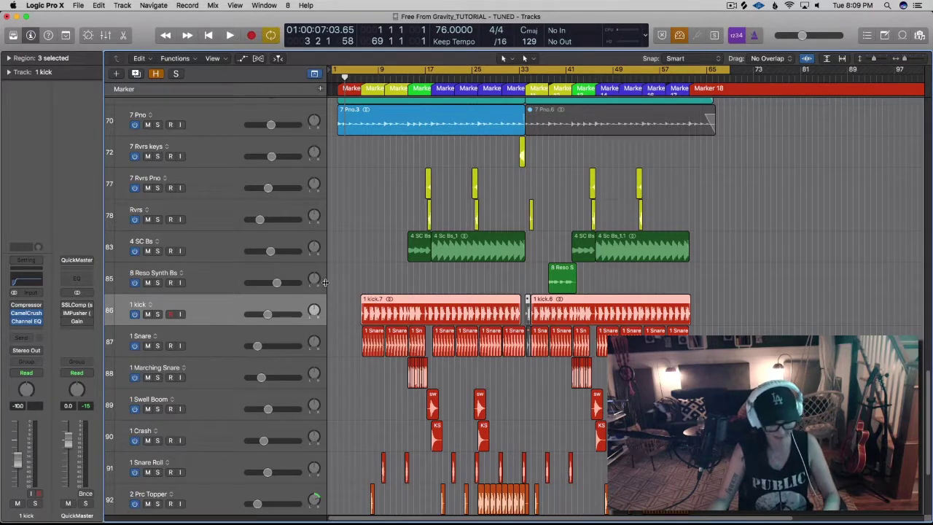
{"action": "key", "text": "super+d"}
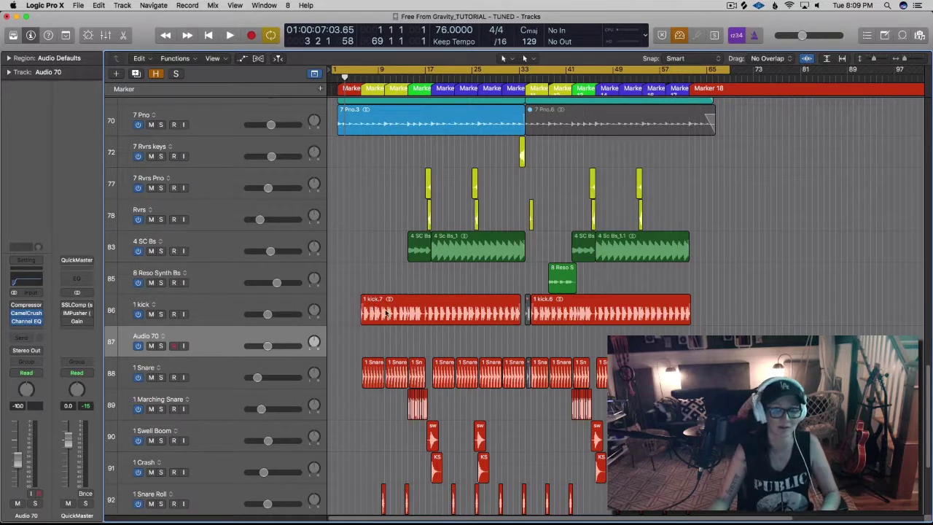
- Bounce all regions of the 1 Snare track in place to a new track named Snare.cm, muting the source
{"action": "key", "text": "super+Up"}
{"action": "key", "text": "super+Up"}
{"action": "key", "text": "super+Up"}
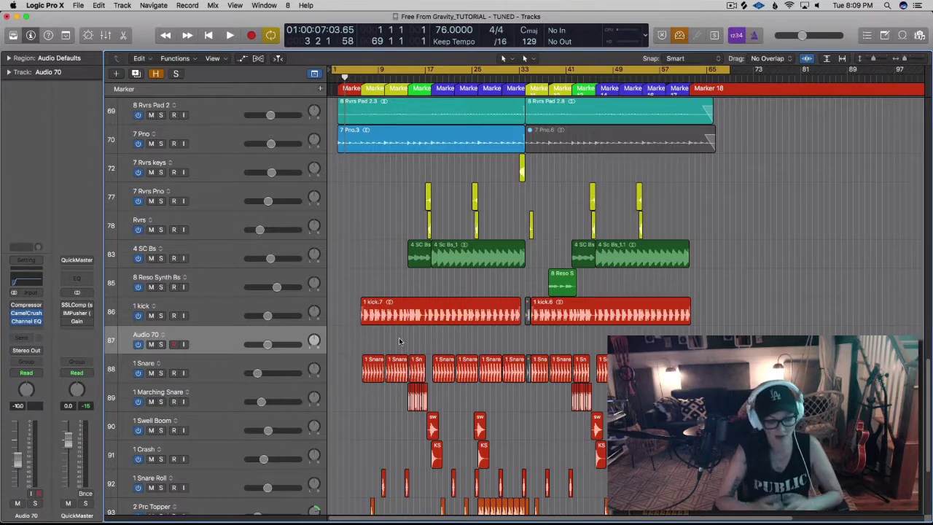
{"action": "key", "text": "super+Up"}
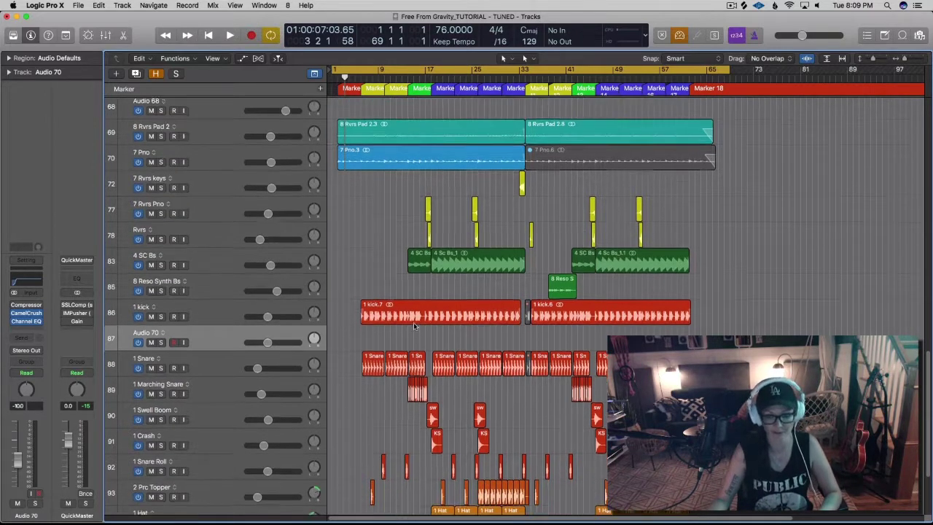
{"action": "key", "text": "super+Up"}
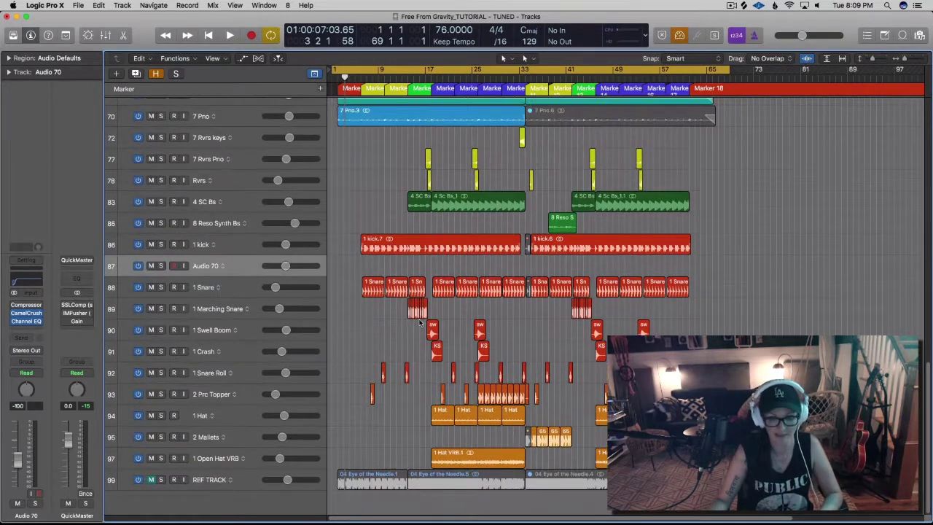
{"action": "left_click", "coordinate": [296, 276]}
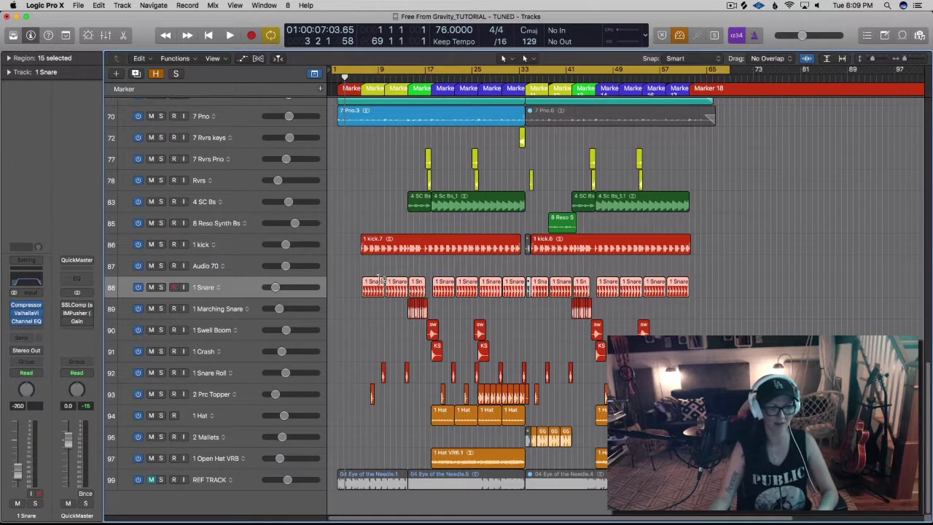
{"action": "key", "text": "super+Down"}
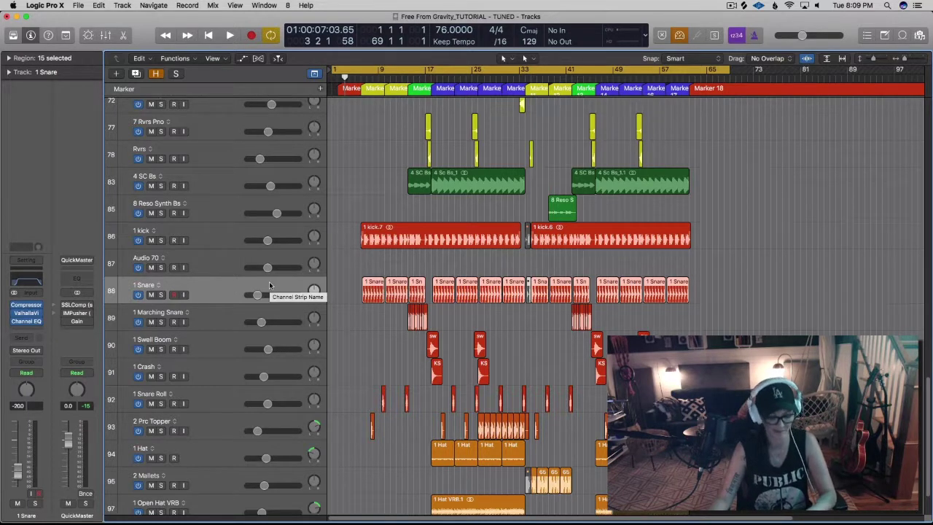
{"action": "key", "text": "ctrl+b"}
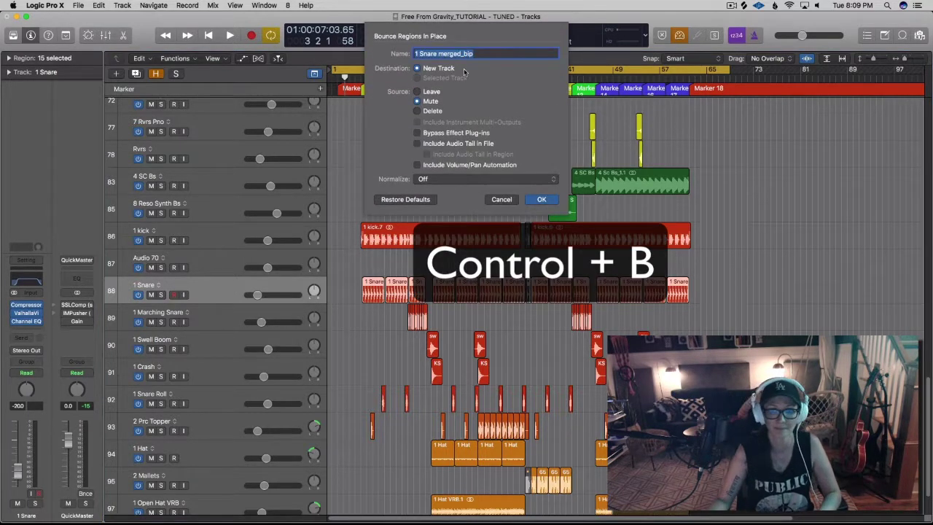
{"action": "type", "text": "Snare.cm"}
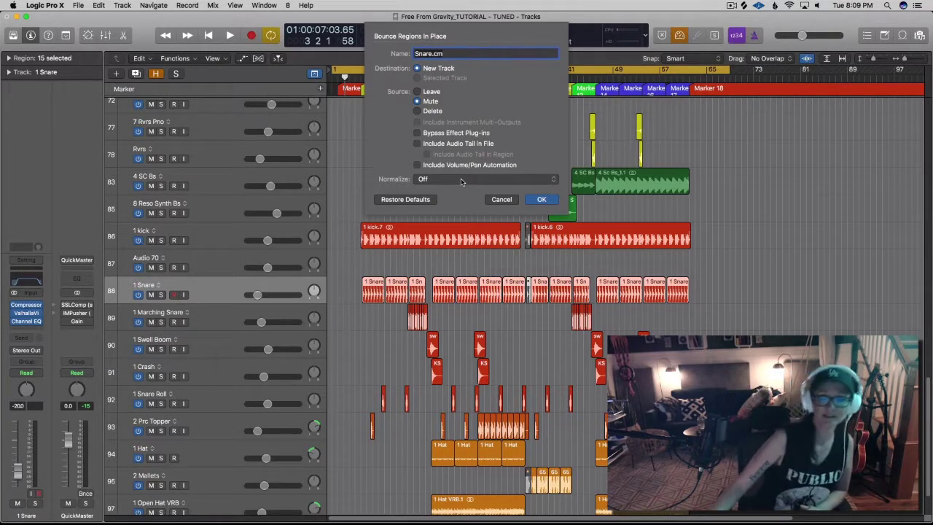
{"action": "left_click", "coordinate": [541, 199]}
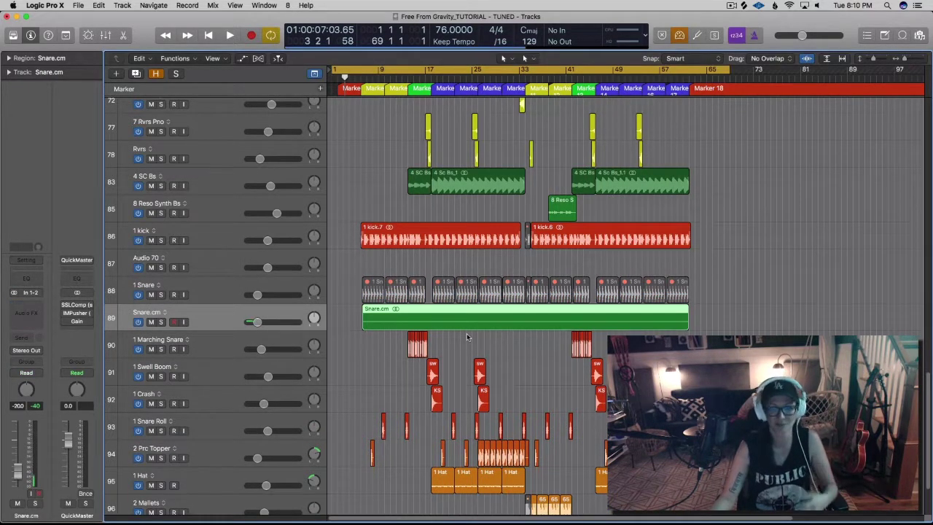
- Turn off and mute the original 1 Snare track, and hide it from the track list
{"action": "left_click", "coordinate": [210, 293]}
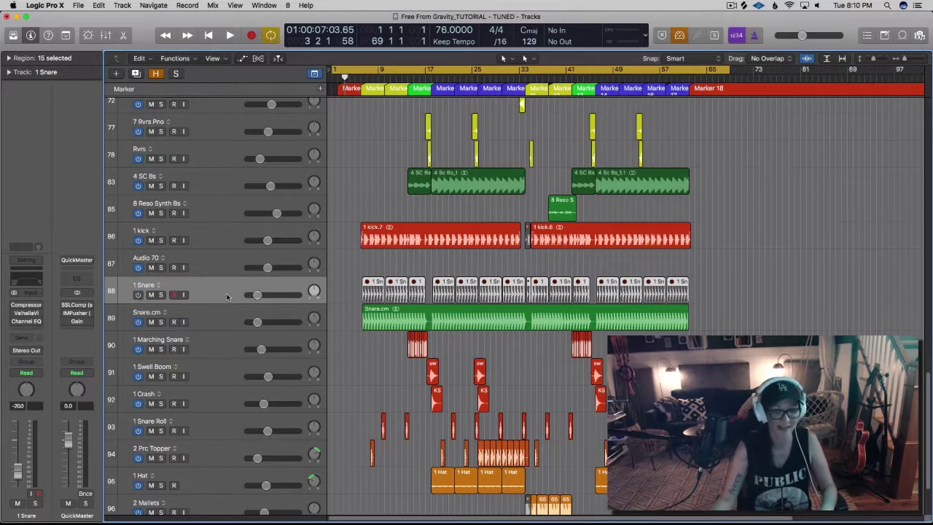
{"action": "right_click", "coordinate": [227, 296]}
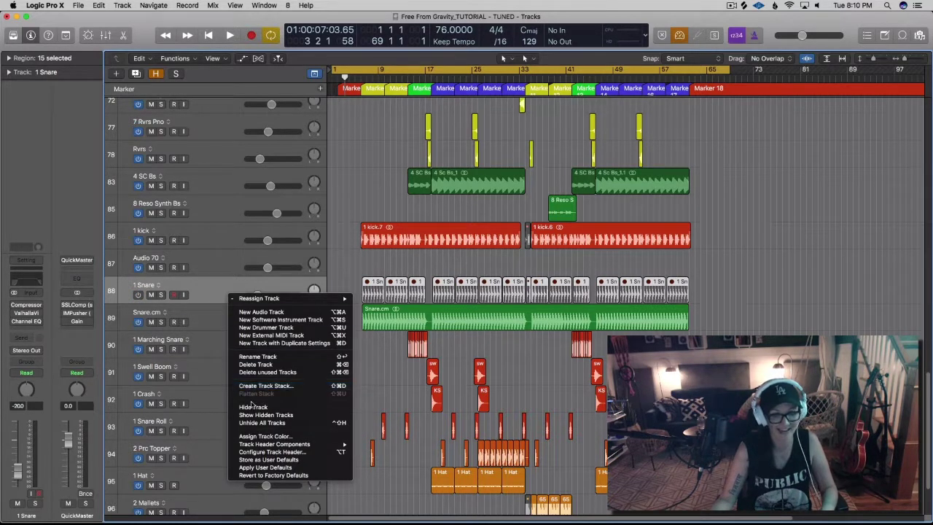
{"action": "left_click", "coordinate": [205, 296]}
{"action": "left_click", "coordinate": [151, 294]}
{"action": "right_click", "coordinate": [215, 294]}
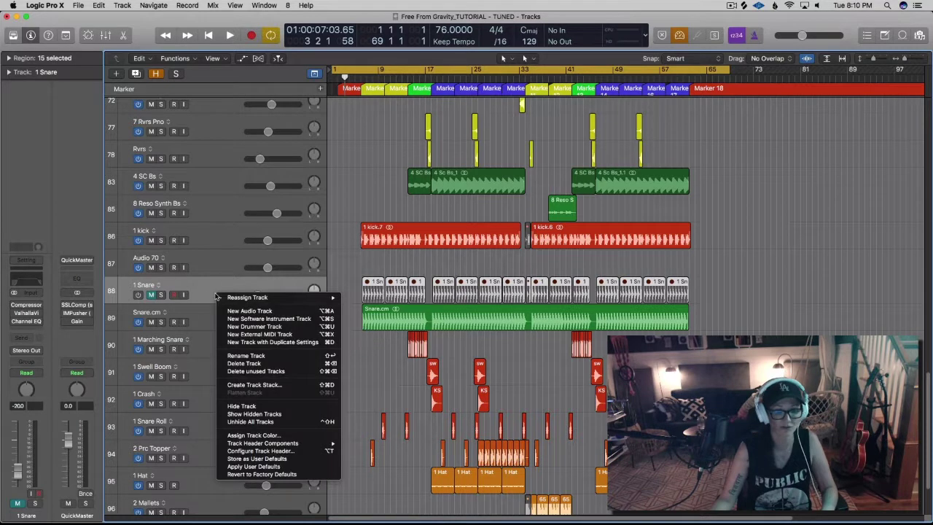
{"action": "left_click", "coordinate": [236, 406]}
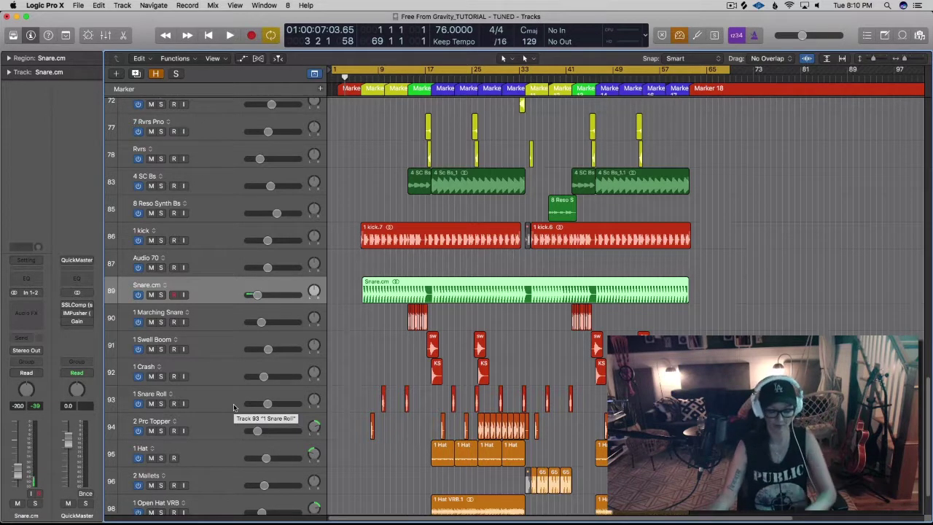
- Unhide the 1 Snare track and turn it back on, leaving the other hidden tracks out of view
{"action": "key", "text": "h"}
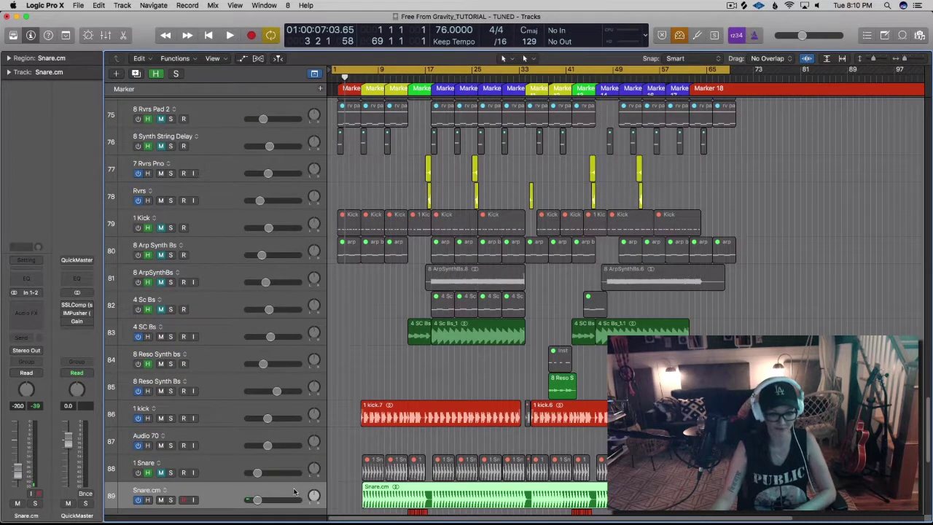
{"action": "scroll", "coordinate": [294, 492], "scroll_direction": "down", "scroll_amount": 3}
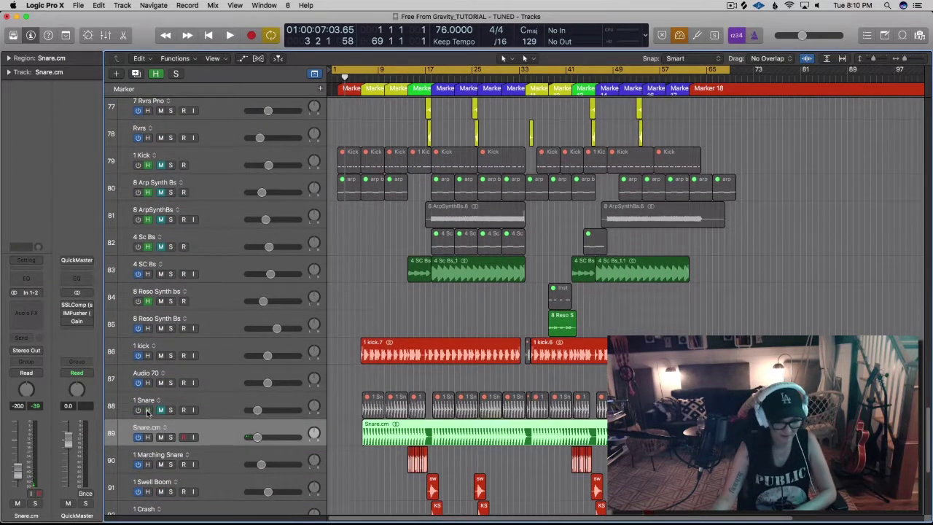
{"action": "key", "text": "h"}
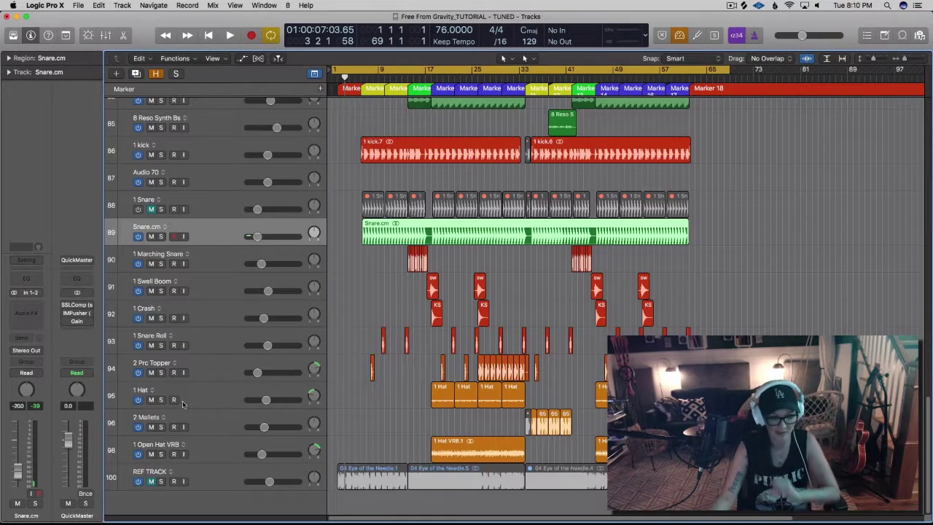
{"action": "left_click", "coordinate": [136, 209]}
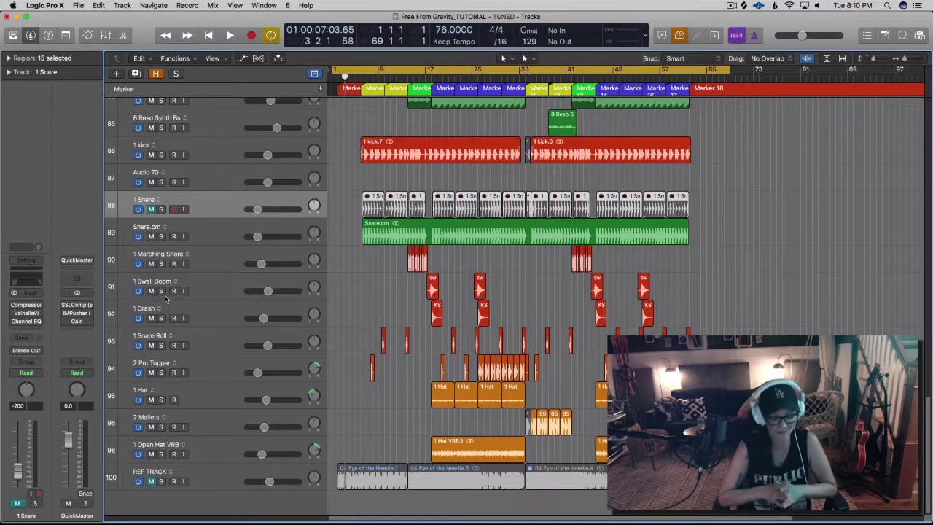
- Examine the arrangement at different zoom levels, from the drum tracks up to the lead vocal tracks
{"action": "key", "text": "super+Left"}
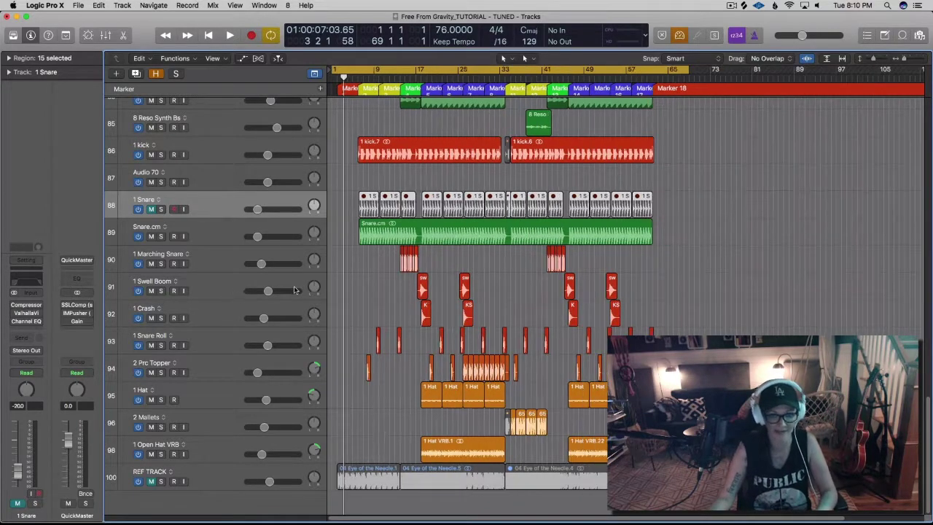
{"action": "key", "text": "super+Up"}
{"action": "key", "text": "super+Right"}
{"action": "key", "text": "super+Right"}
{"action": "key", "text": "super+Right"}
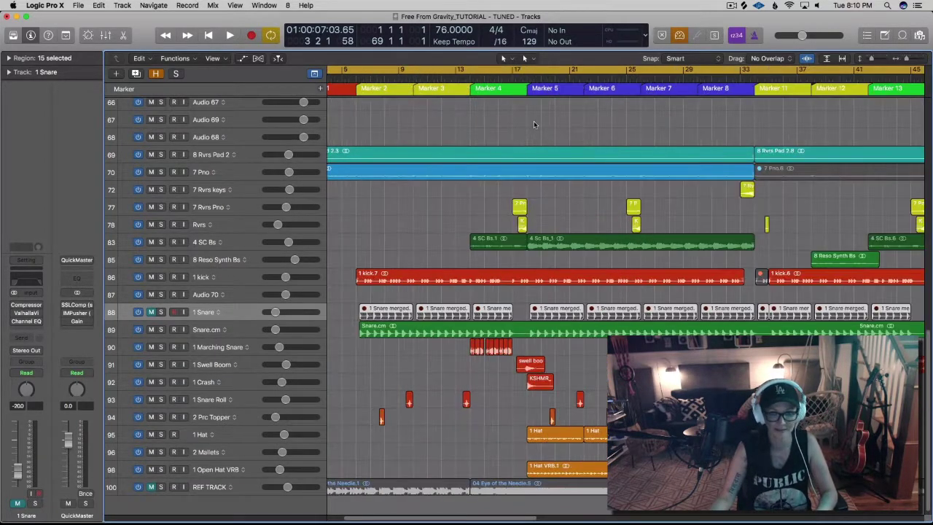
{"action": "scroll", "coordinate": [533, 122], "scroll_direction": "up", "scroll_amount": 5}
{"action": "key", "text": "super+Left"}
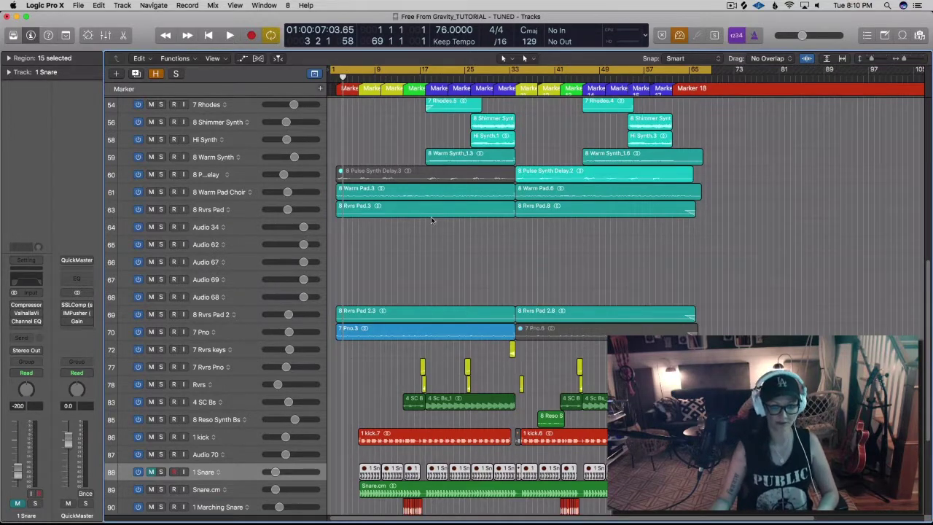
{"action": "scroll", "coordinate": [431, 216], "scroll_direction": "up", "scroll_amount": 5}
{"action": "scroll", "coordinate": [431, 216], "scroll_direction": "up", "scroll_amount": 3}
- Play the song's opening bars around Marker 1 with cycle mode turned off, and stop playback
{"action": "key", "text": "space"}
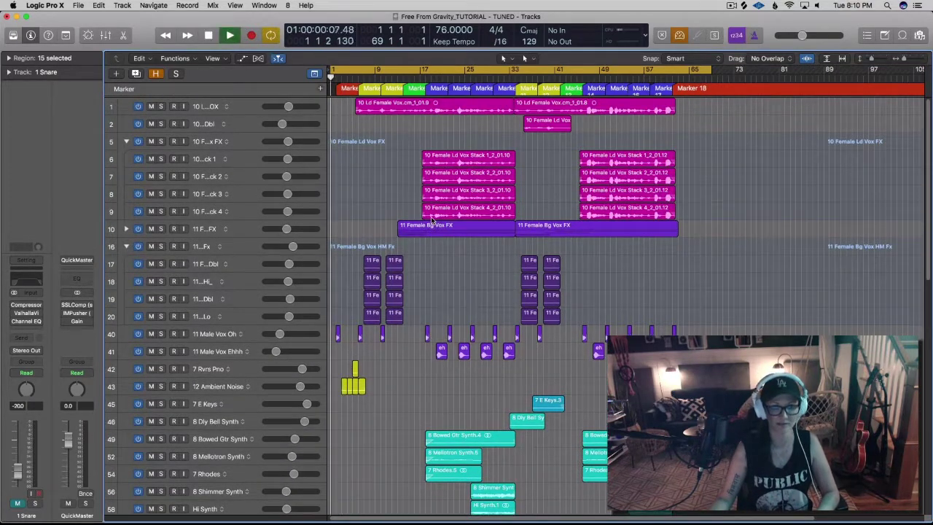
{"action": "key", "text": "super+Down"}
{"action": "key", "text": "super+Down"}
{"action": "key", "text": "super+Right"}
{"action": "key", "text": "super+Right"}
{"action": "key", "text": "super+Right"}
{"action": "key", "text": "super+Right"}
{"action": "key", "text": "super+Right"}
{"action": "scroll", "coordinate": [427, 213], "scroll_direction": "up", "scroll_amount": 1}
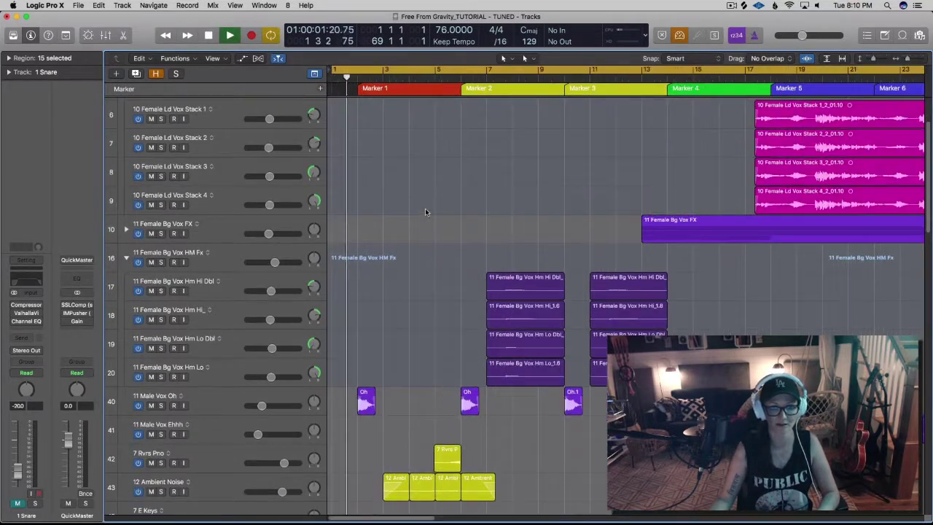
{"action": "left_click", "coordinate": [355, 77]}
{"action": "left_click", "coordinate": [355, 72]}
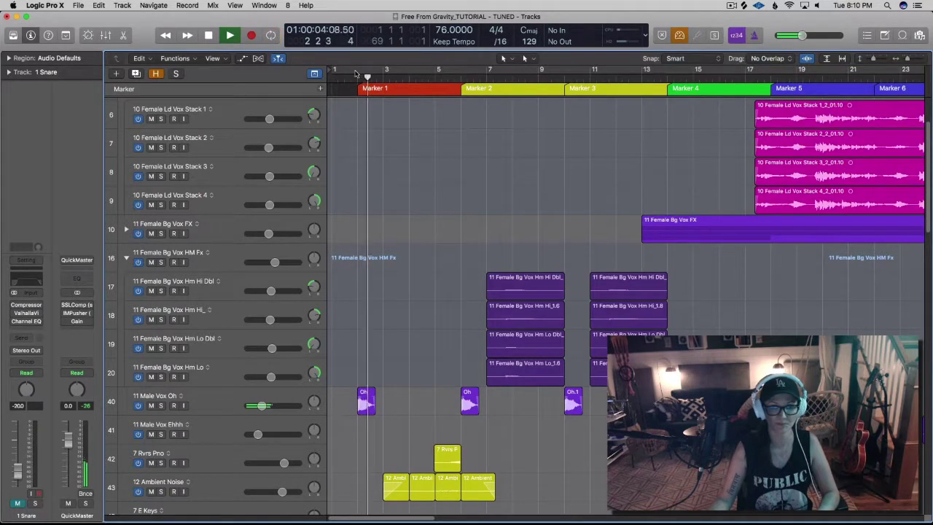
{"action": "key", "text": "space"}
- Turn cycle mode back on and set the cycle range from 1 4 1 1 to bar 16, auditioning its start
{"action": "left_click", "coordinate": [354, 70]}
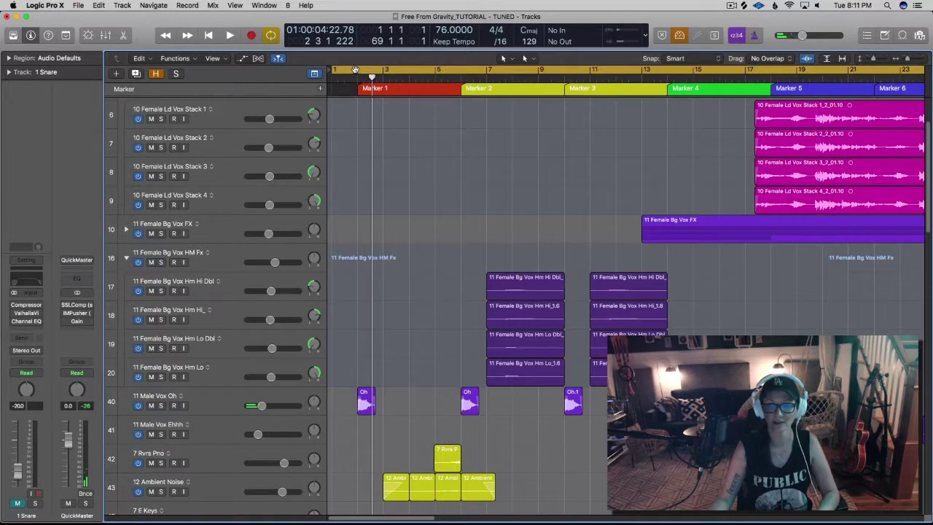
{"action": "left_click_drag", "start_coordinate": [356, 73], "coordinate": [706, 78]}
{"action": "key", "text": "space"}
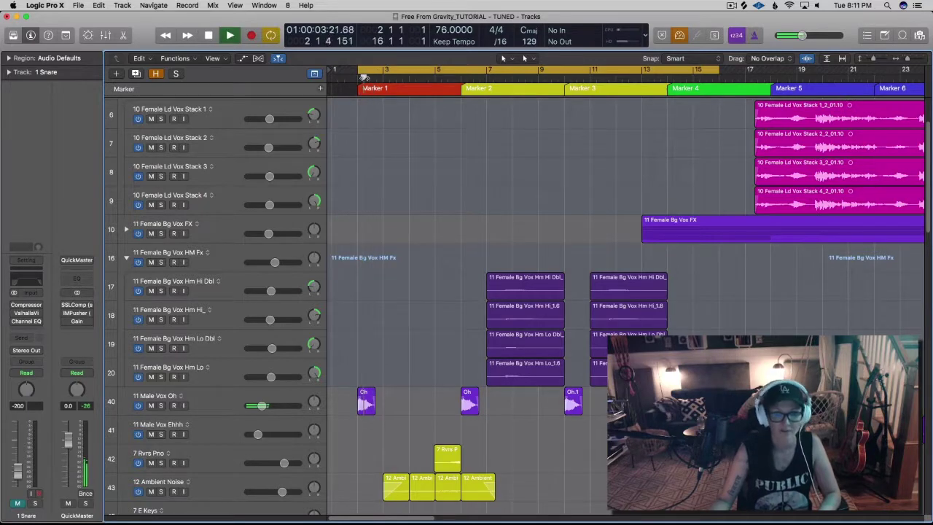
{"action": "key", "text": "space"}
{"action": "left_click_drag", "start_coordinate": [353, 75], "coordinate": [351, 75]}
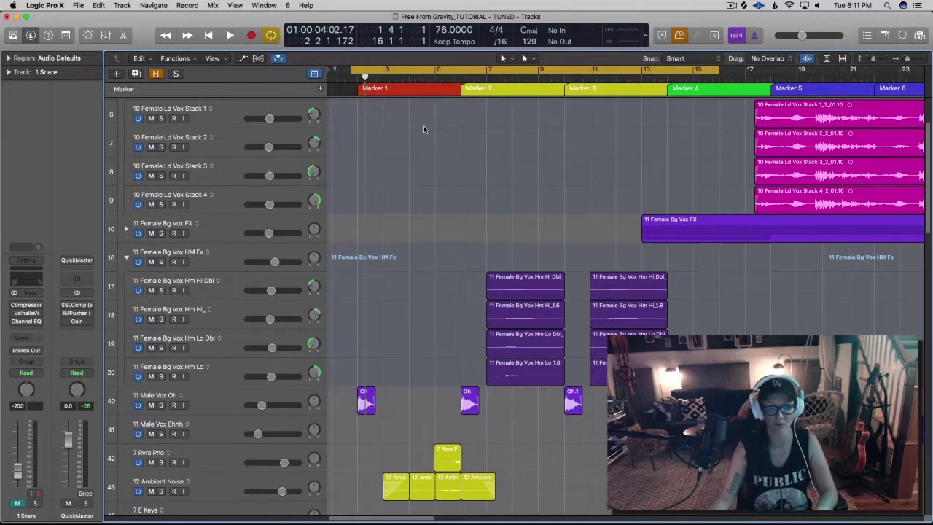
- Audition the start of the cycle, and extend its end to 63 3 1 1 at the end of the song
{"action": "key", "text": "space"}
{"action": "scroll", "coordinate": [443, 153], "scroll_direction": "down", "scroll_amount": 3}
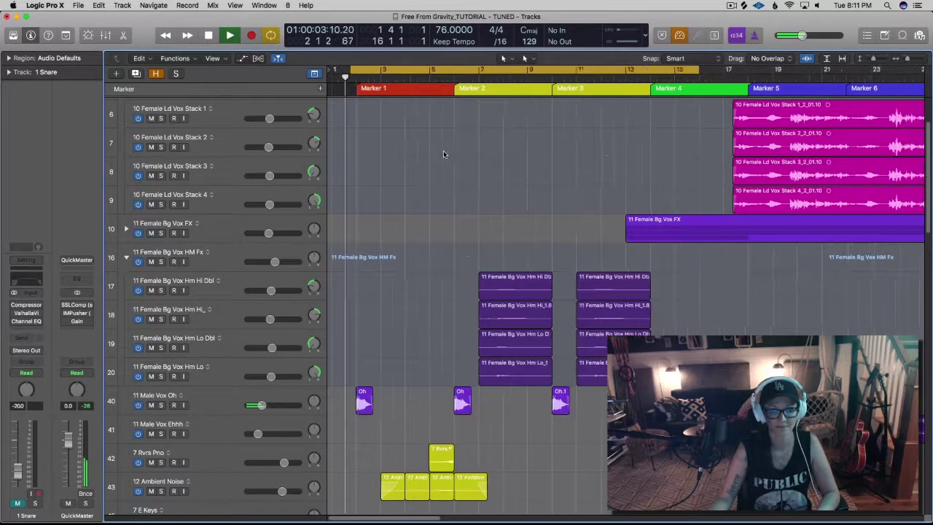
{"action": "scroll", "coordinate": [443, 150], "scroll_direction": "down", "scroll_amount": 3}
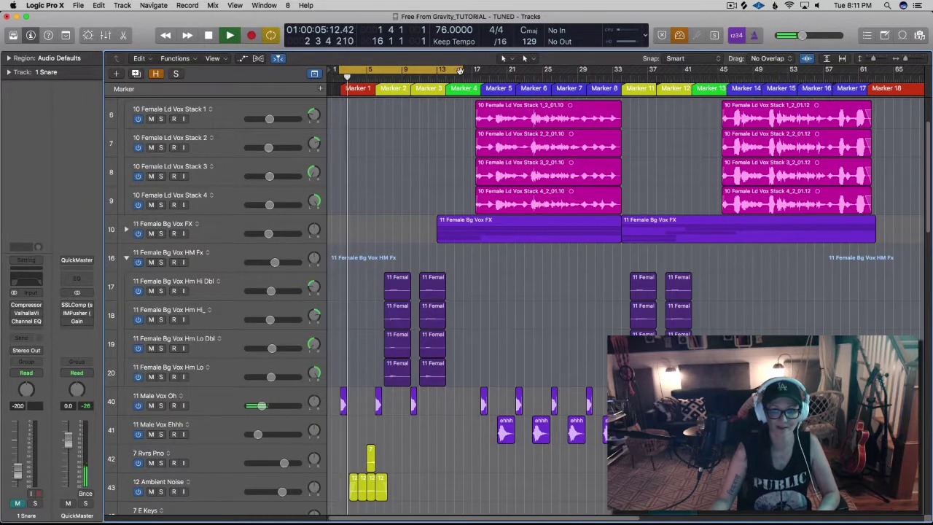
{"action": "key", "text": "space"}
{"action": "left_click_drag", "start_coordinate": [463, 71], "coordinate": [883, 71]}
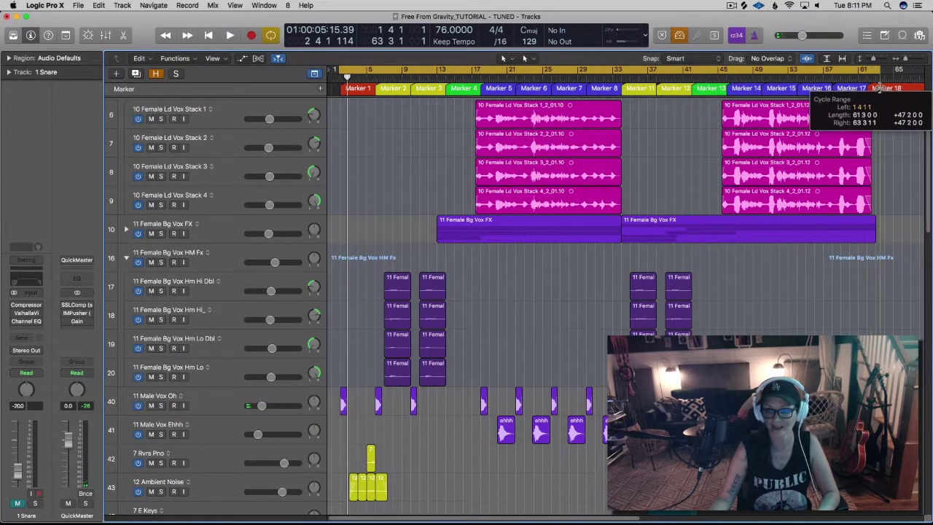
- Play the song's ending after Marker 18 and move the cycle's end to 64 4 4 121
{"action": "scroll", "coordinate": [867, 87], "scroll_direction": "right", "scroll_amount": 5}
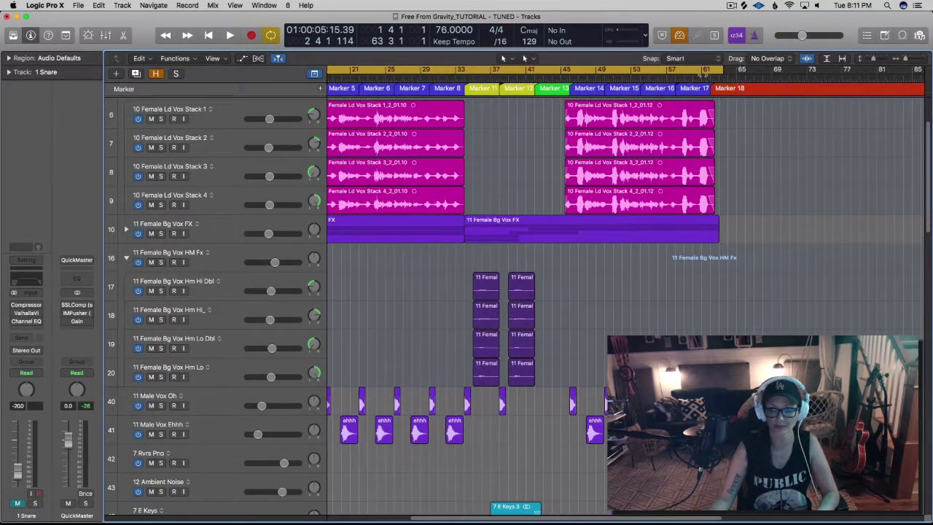
{"action": "key", "text": "space"}
{"action": "left_click", "coordinate": [856, 78]}
{"action": "scroll", "coordinate": [856, 77], "scroll_direction": "right", "scroll_amount": 3}
{"action": "scroll", "coordinate": [841, 88], "scroll_direction": "right", "scroll_amount": 4}
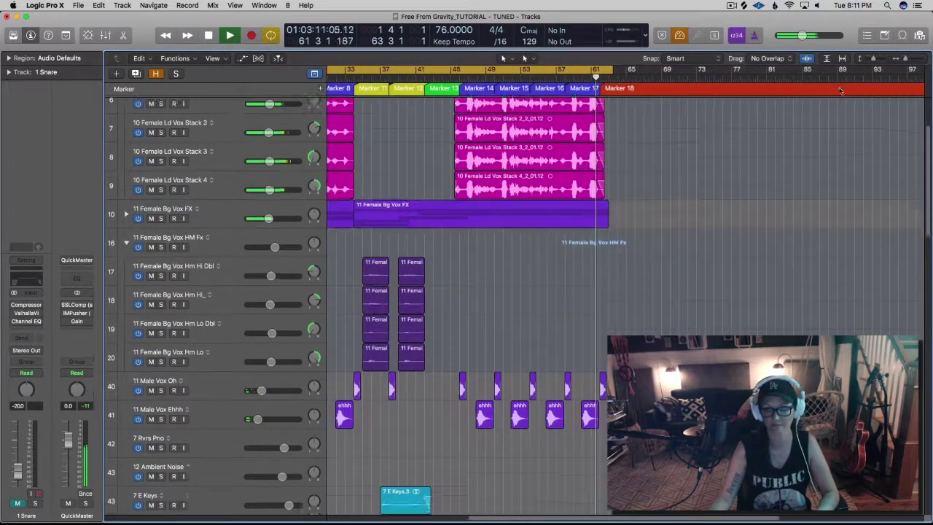
{"action": "scroll", "coordinate": [839, 88], "scroll_direction": "up", "scroll_amount": 8}
{"action": "scroll", "coordinate": [839, 88], "scroll_direction": "right", "scroll_amount": 4}
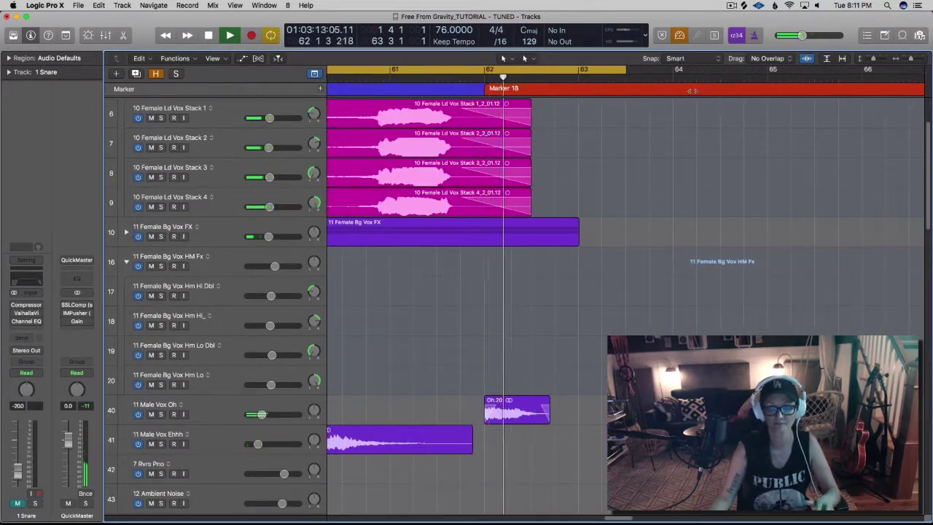
{"action": "left_click_drag", "start_coordinate": [626, 73], "coordinate": [763, 74]}
{"action": "key", "text": "space"}
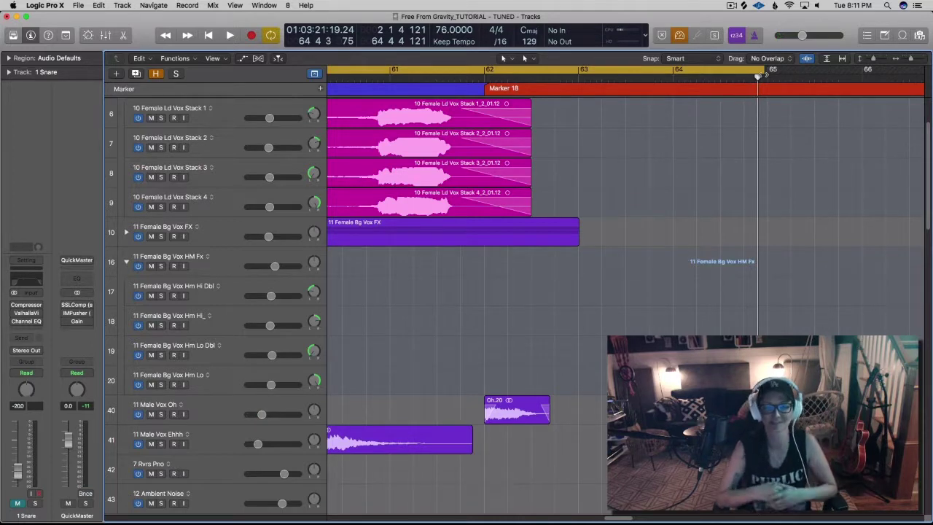
- Check the cycle's end against the song's ending, and set the cycle's start to 1 4 1 1 before Marker 1
{"action": "key", "text": "super+Left"}
{"action": "key", "text": "super+Left"}
{"action": "key", "text": "super+Left"}
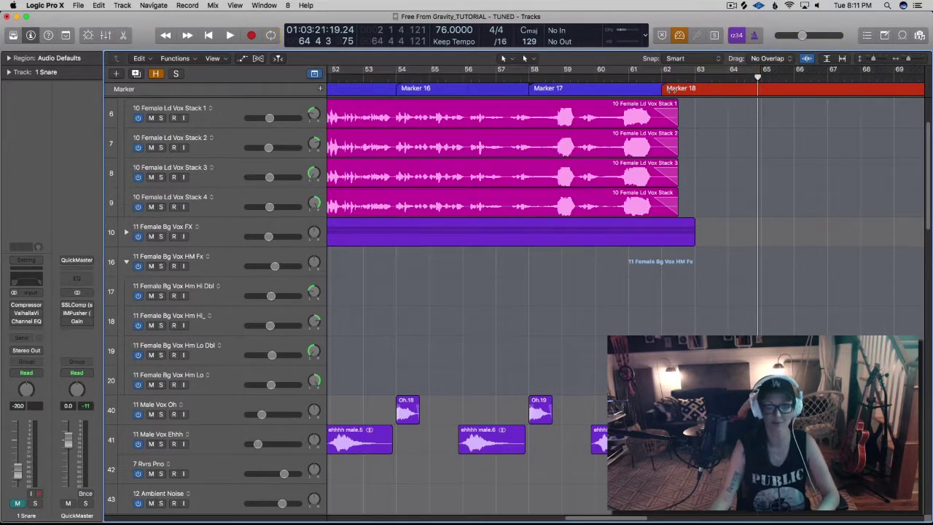
{"action": "key", "text": "super+Left"}
{"action": "key", "text": "super+Left"}
{"action": "key", "text": "super+Left"}
{"action": "key", "text": "super+Left"}
{"action": "key", "text": "super+Left"}
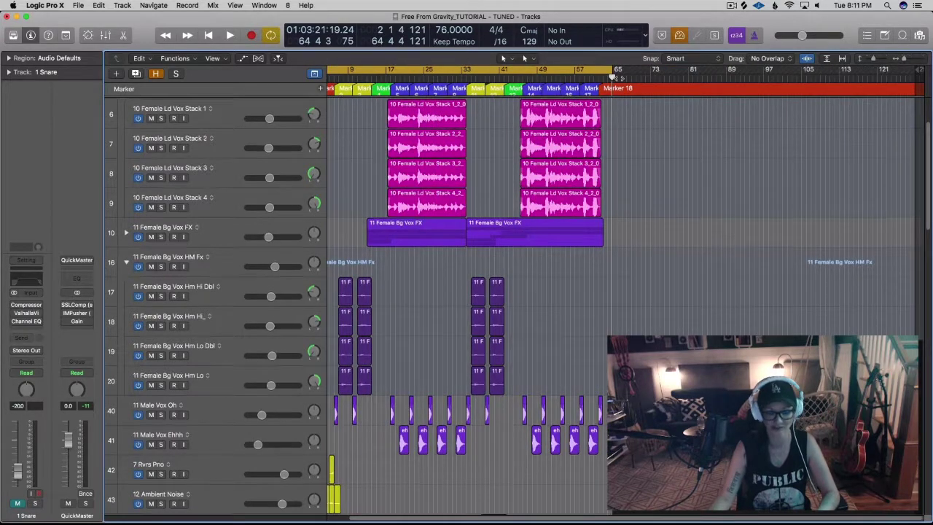
{"action": "key", "text": "super+Right"}
{"action": "key", "text": "super+Right"}
{"action": "key", "text": "super+Right"}
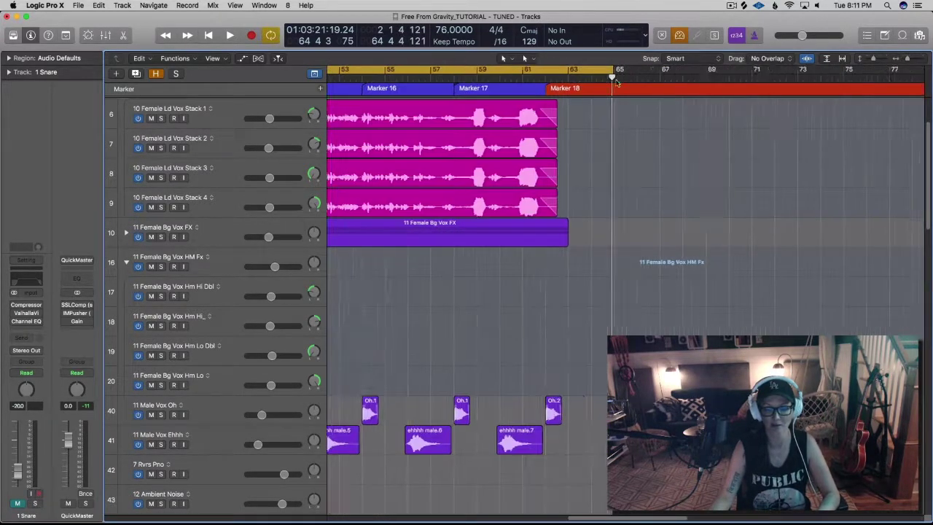
{"action": "scroll", "coordinate": [615, 80], "scroll_direction": "left", "scroll_amount": 10}
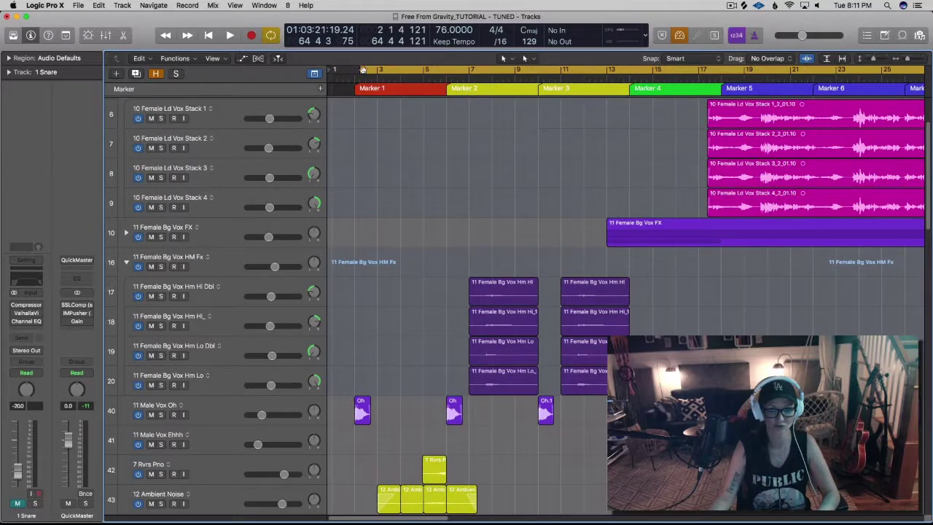
{"action": "left_click_drag", "start_coordinate": [362, 69], "coordinate": [349, 69]}
- Open the project bounce settings for the full-song cycle range
{"action": "key", "text": "super+Left"}
{"action": "key", "text": "super+Left"}
{"action": "key", "text": "super+Left"}
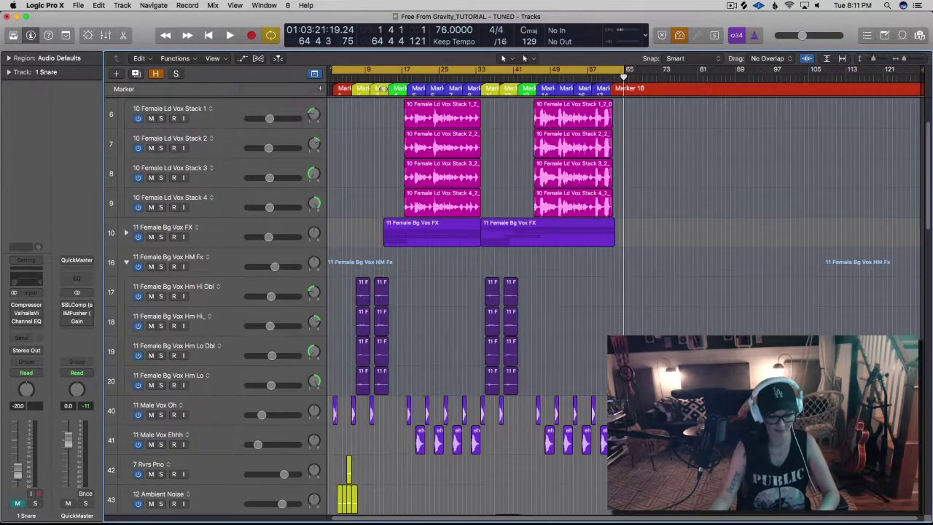
{"action": "key", "text": "super+b"}
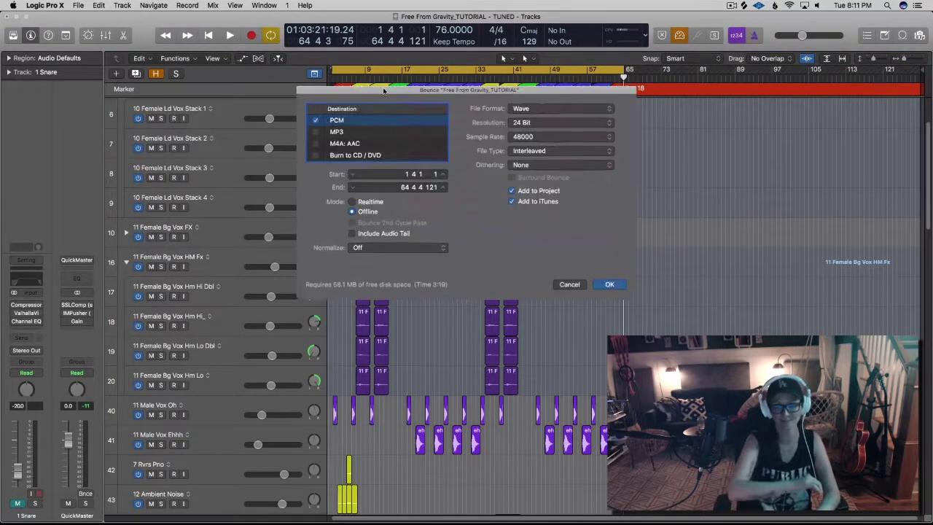